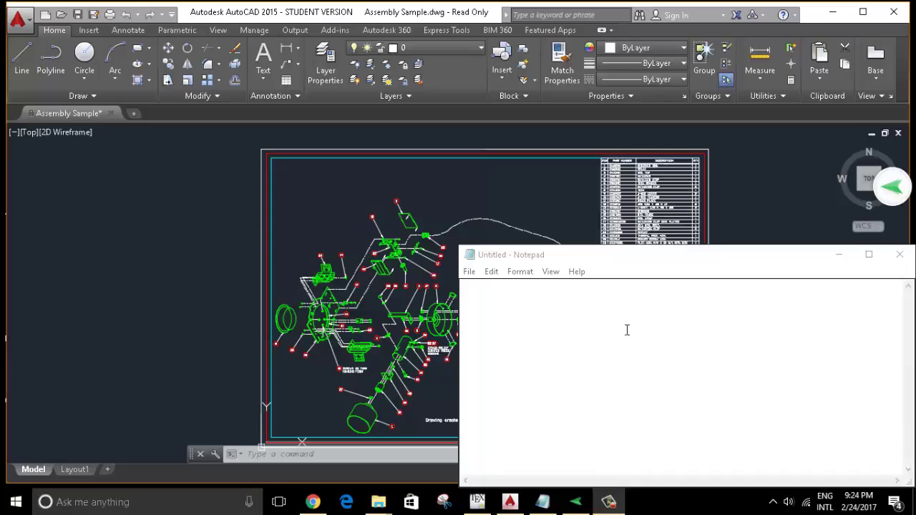
- Type 'hello all' and 'welcome to this video tutorial..' as the note's first two lines
{"action": "left_click", "coordinate": [626, 330]}
{"action": "type", "text": "h"}
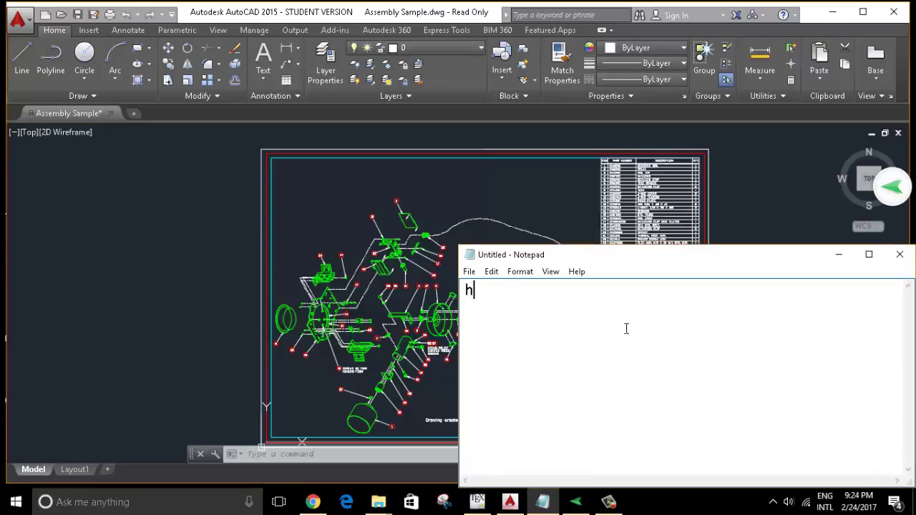
{"action": "type", "text": "eloo"}
{"action": "key", "text": "BackSpace"}
{"action": "type", "text": "lo all"}
{"action": "key", "text": "Return"}
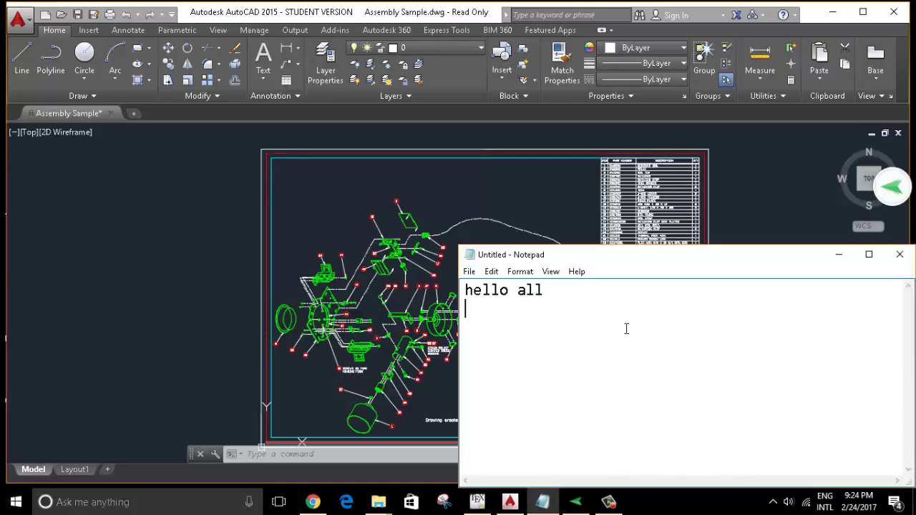
{"action": "type", "text": "welcome t"}
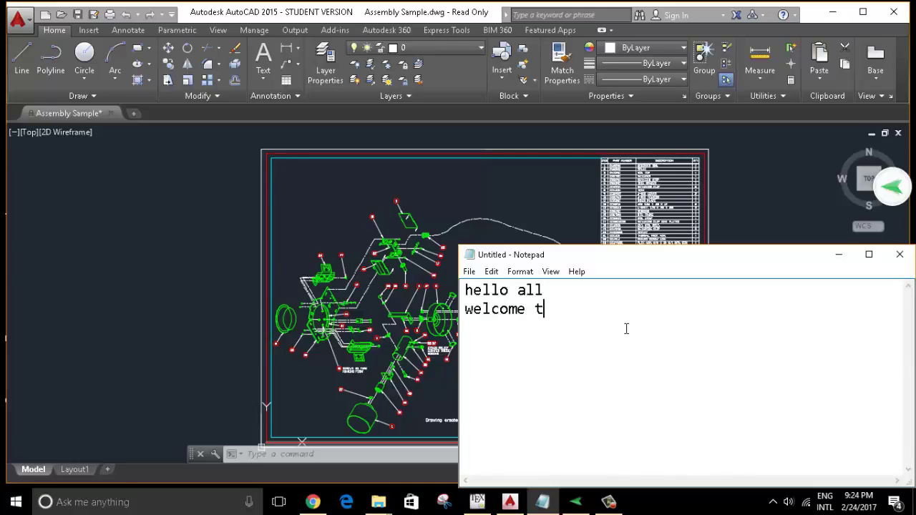
{"action": "type", "text": "o this vide"}
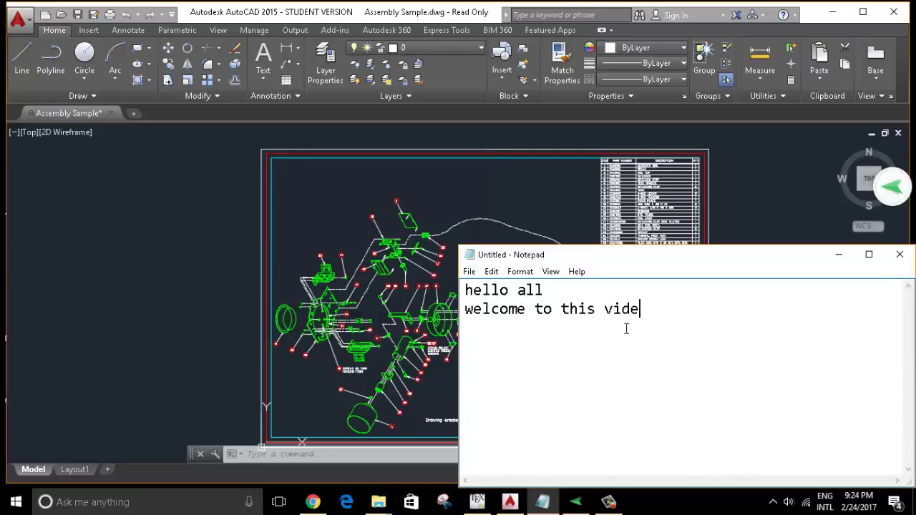
{"action": "type", "text": "o turor"}
{"action": "type", "text": "ail.."}
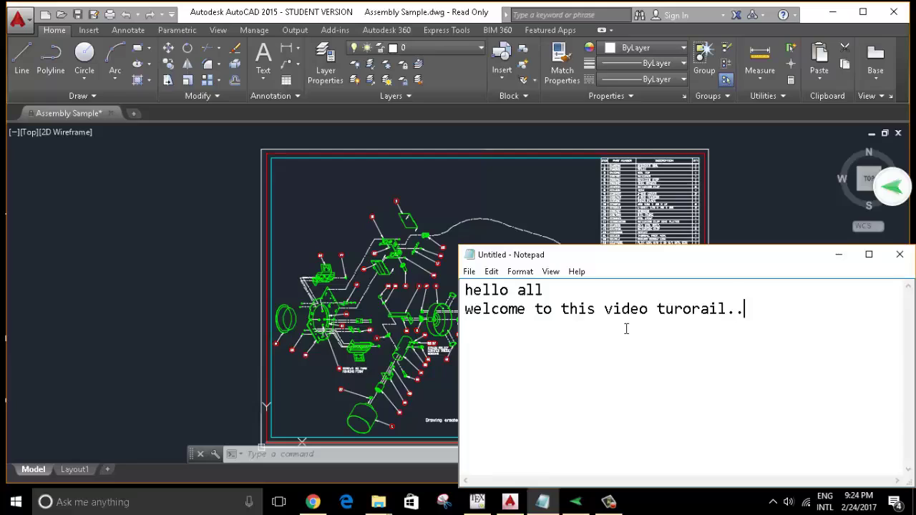
{"action": "key", "text": "BackSpace"}
{"action": "key", "text": "BackSpace"}
{"action": "key", "text": "BackSpace"}
{"action": "key", "text": "BackSpace"}
{"action": "key", "text": "BackSpace"}
{"action": "key", "text": "BackSpace"}
{"action": "key", "text": "BackSpace"}
{"action": "type", "text": "orial"}
{"action": "type", "text": ".."}
- Add a line saying this video shows how to plot an AutoCAD drawing, then 'lets start'
{"action": "key", "text": "Return"}
{"action": "type", "text": "in "}
{"action": "type", "text": "this video "}
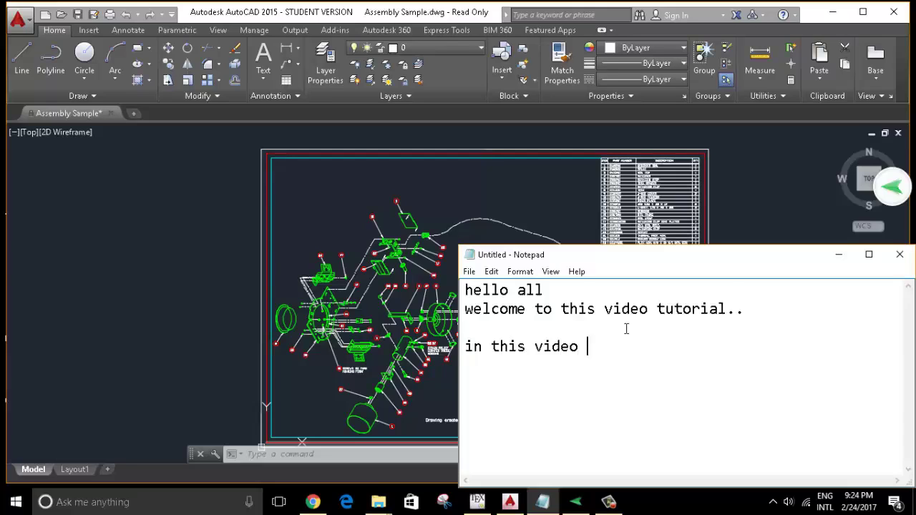
{"action": "type", "text": "we will s"}
{"action": "type", "text": "ee how "}
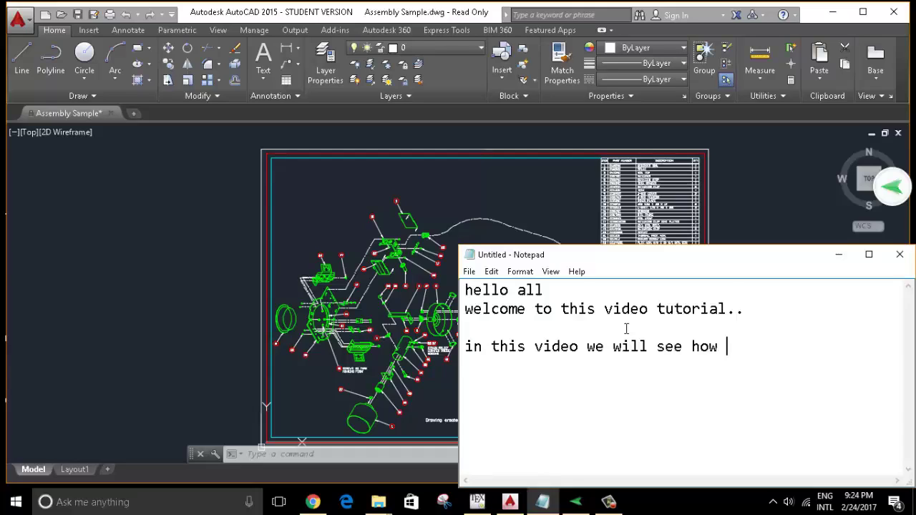
{"action": "type", "text": "to "}
{"action": "type", "text": "plot"}
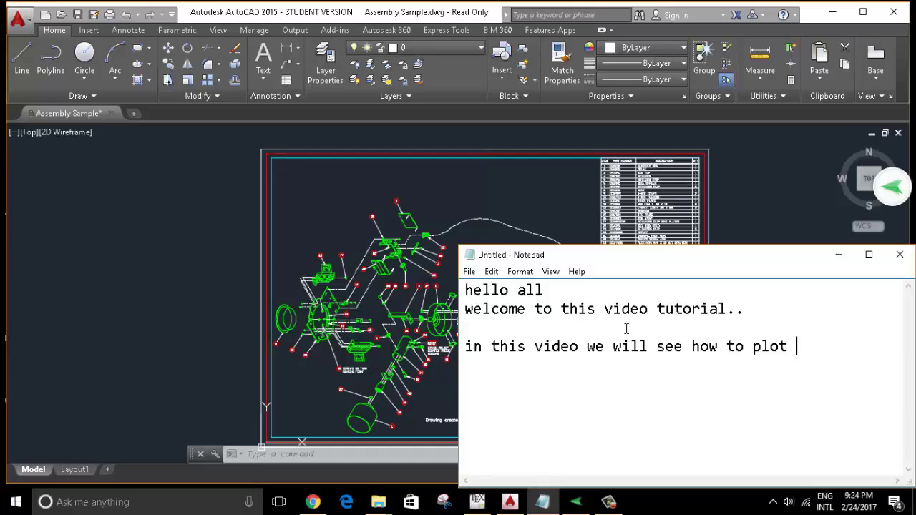
{"action": "type", "text": "autoCAD"}
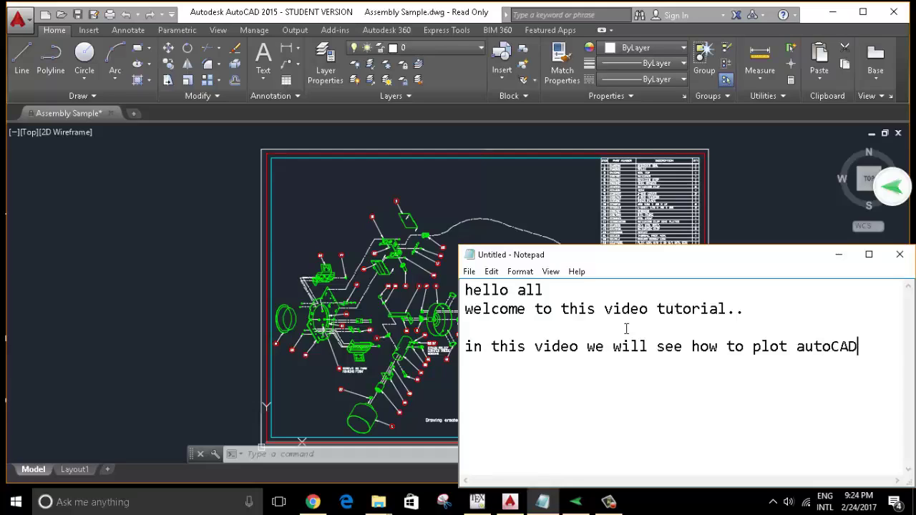
{"action": "type", "text": "ra"}
{"action": "type", "text": "wing.."}
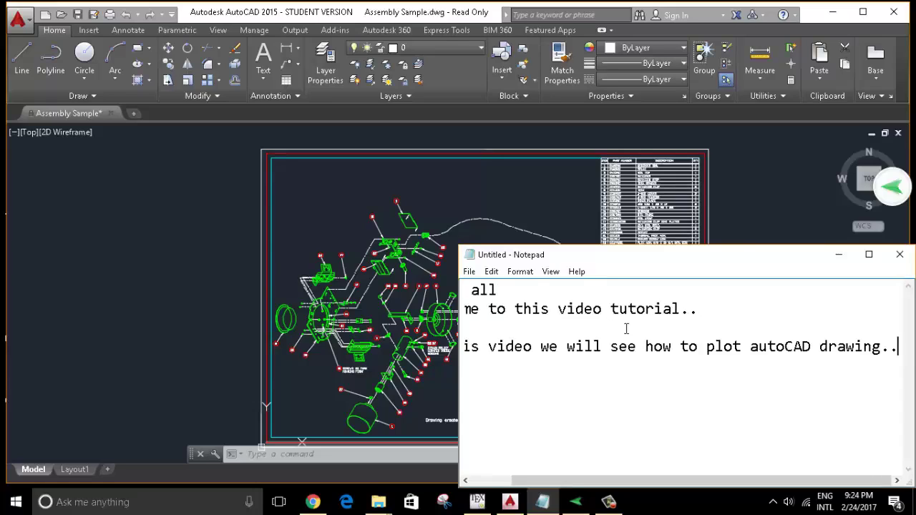
{"action": "key", "text": "Return"}
{"action": "type", "text": "le"}
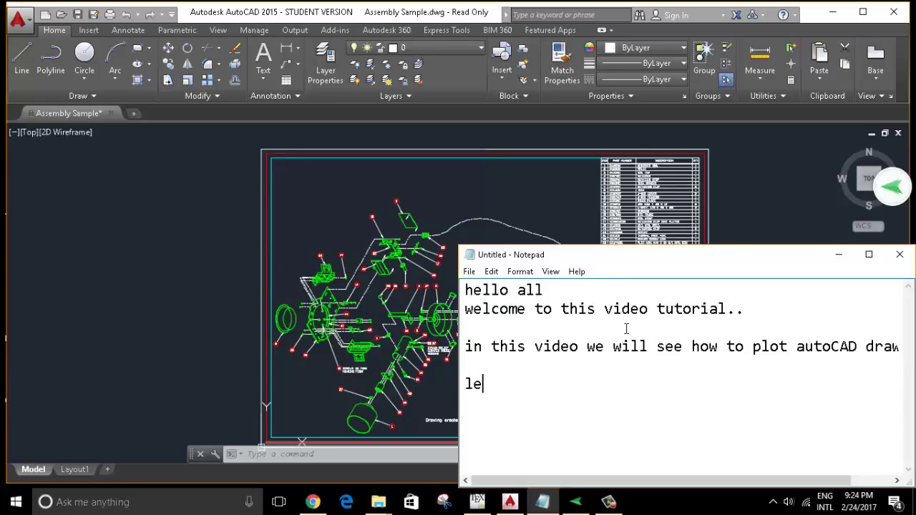
{"action": "type", "text": "ts start.."}
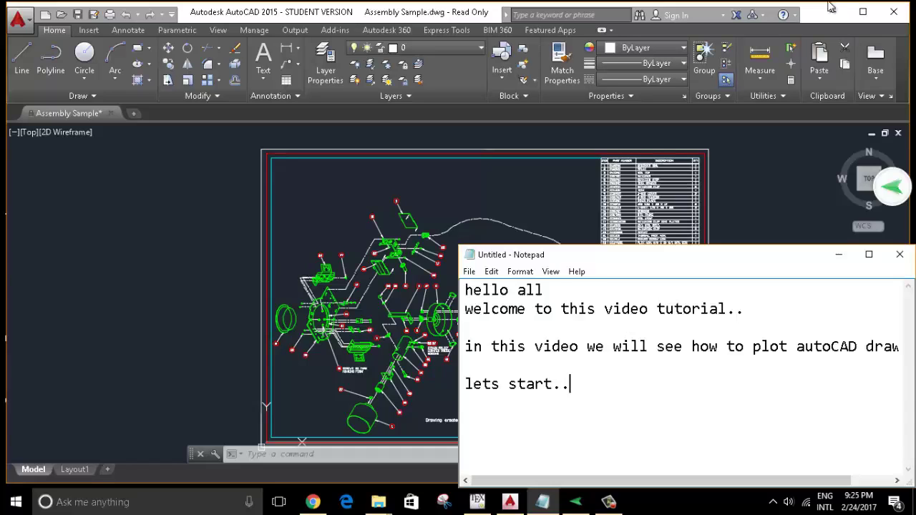
{"action": "left_click", "coordinate": [281, 266]}
{"action": "scroll", "coordinate": [318, 243], "scroll_direction": "down", "scroll_amount": 2}
{"action": "scroll", "coordinate": [321, 238], "scroll_direction": "down", "scroll_amount": 2}
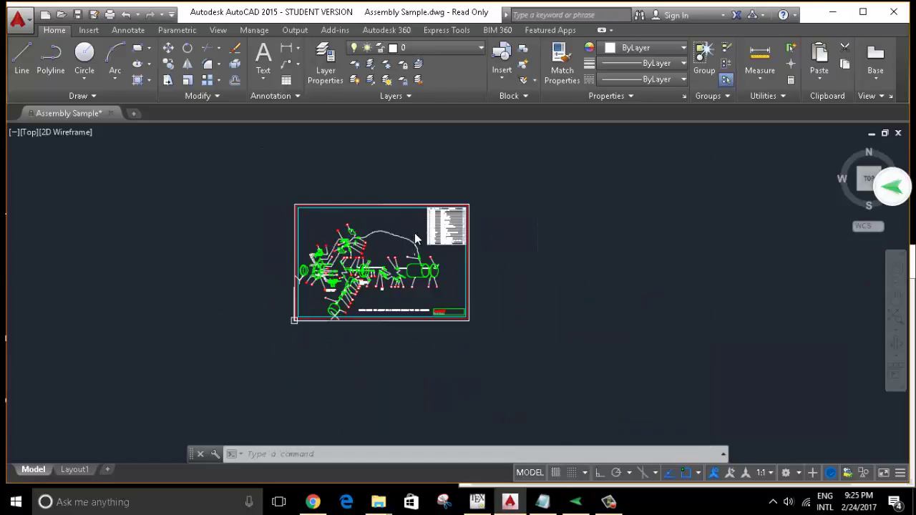
{"action": "scroll", "coordinate": [415, 239], "scroll_direction": "up", "scroll_amount": 4}
{"action": "middle_click_drag", "start_coordinate": [373, 276], "coordinate": [461, 250]}
{"action": "scroll", "coordinate": [460, 250], "scroll_direction": "down", "scroll_amount": 2}
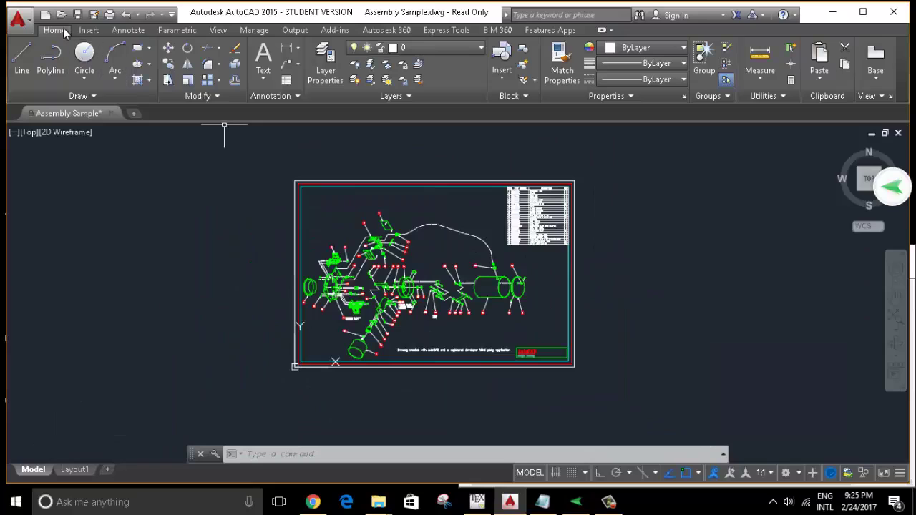
{"action": "left_click", "coordinate": [19, 20]}
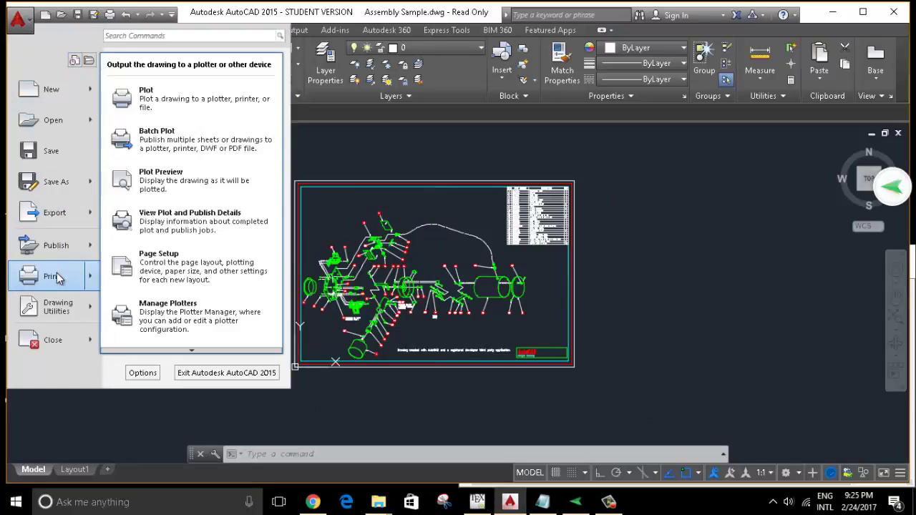
{"action": "mouse_move", "coordinate": [52, 276]}
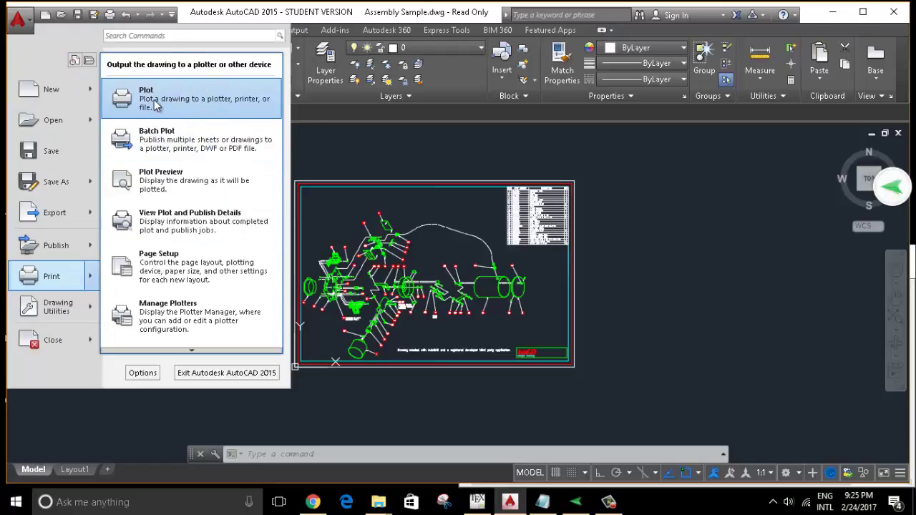
{"action": "left_click", "coordinate": [542, 503]}
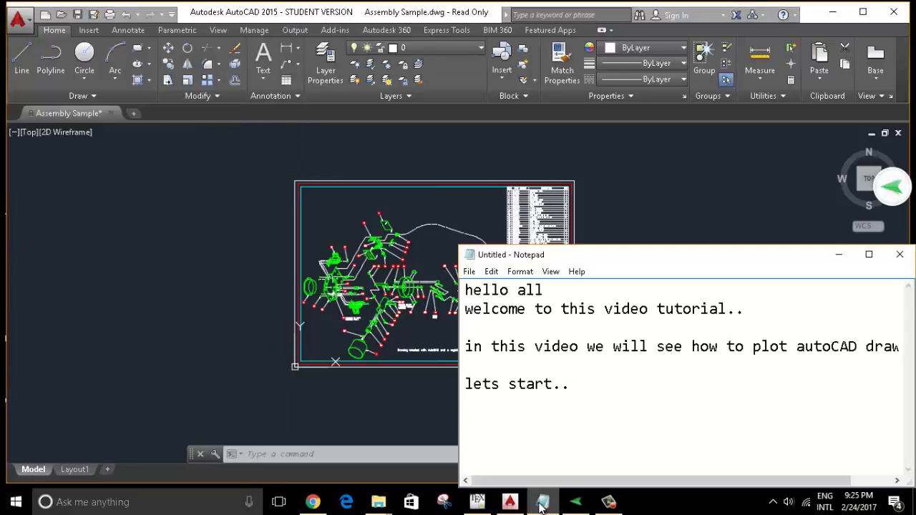
- Note that plot is in the application menu with CTRL+P as shortcut, then return to AutoCAD
{"action": "type", "text": "you can get "}
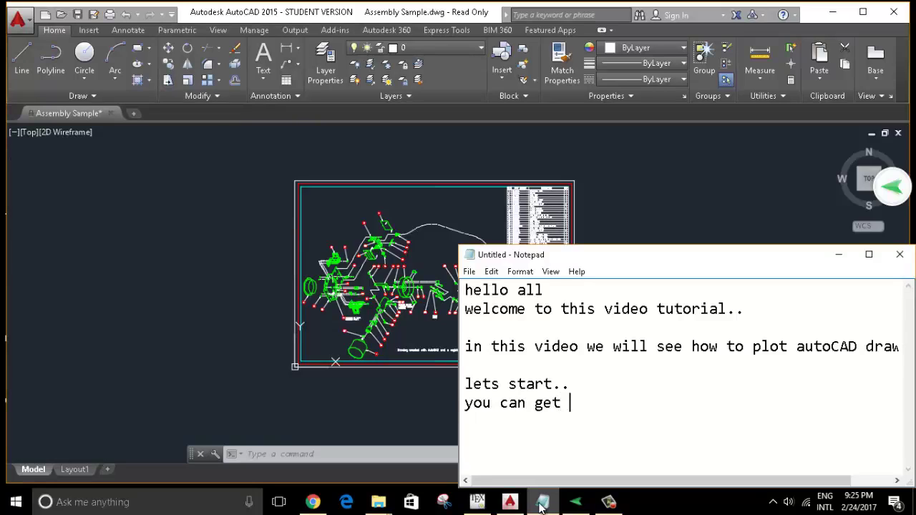
{"action": "type", "text": "plot otio"}
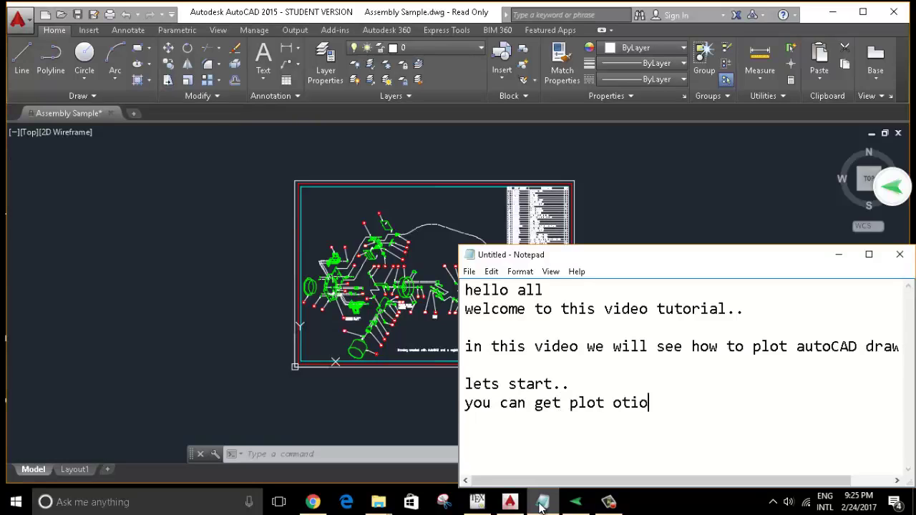
{"action": "type", "text": "n in a"}
{"action": "type", "text": "pplication"}
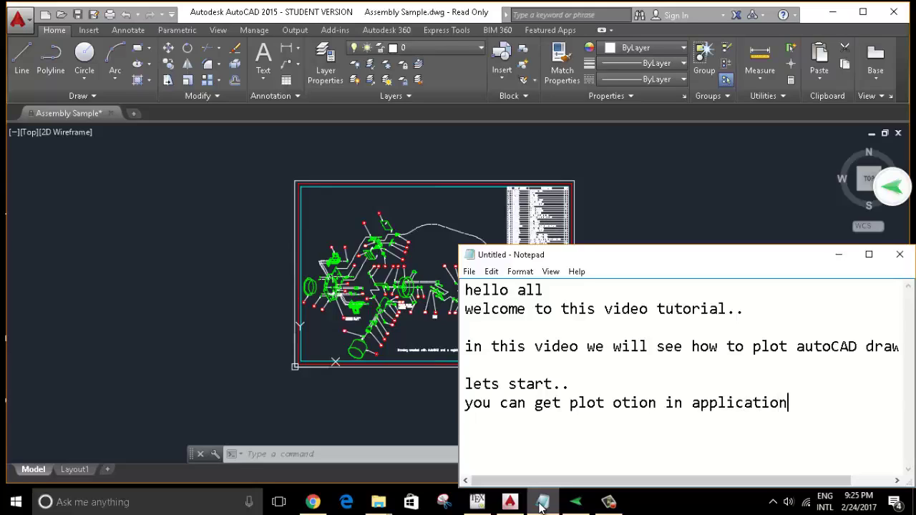
{"action": "type", "text": " menu"}
{"action": "type", "text": "."}
{"action": "key", "text": "Return"}
{"action": "type", "text": "oe "}
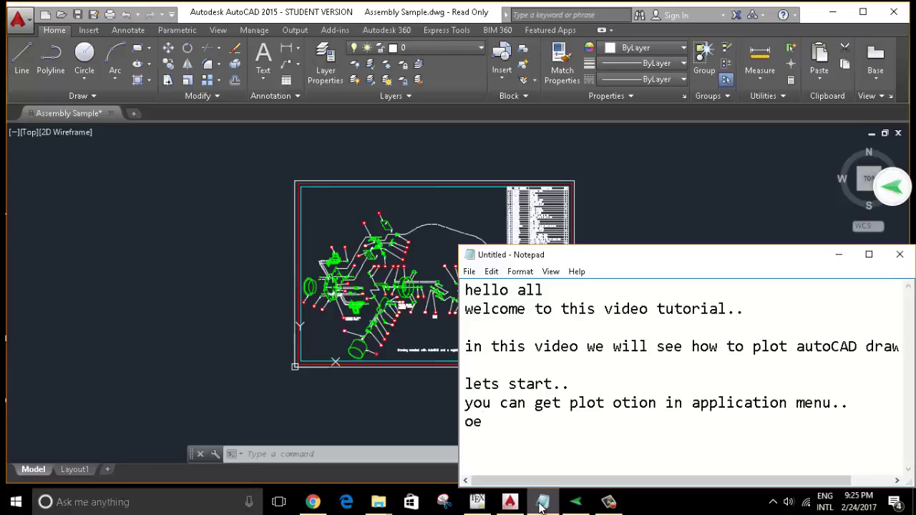
{"action": "type", "text": "r CTR"}
{"action": "type", "text": "L+P"}
{"action": "type", "text": "is the "}
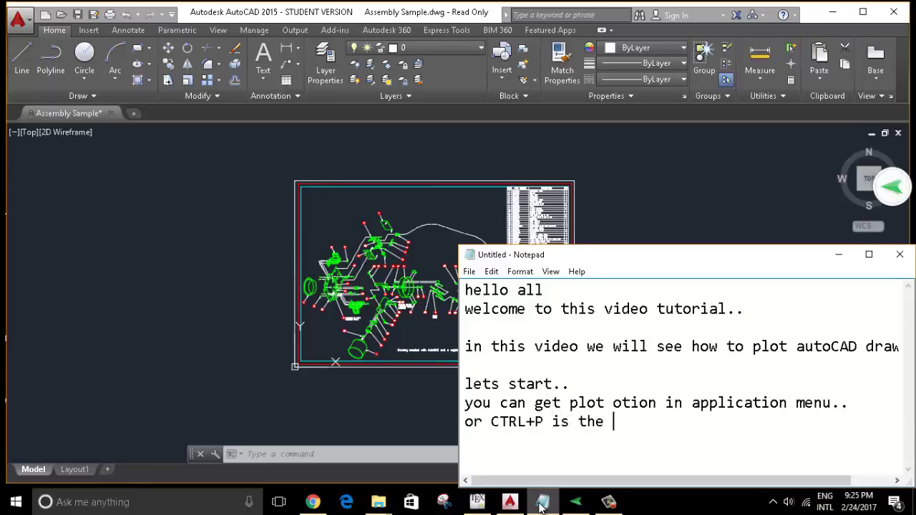
{"action": "type", "text": "shro"}
{"action": "type", "text": "rt cut..."}
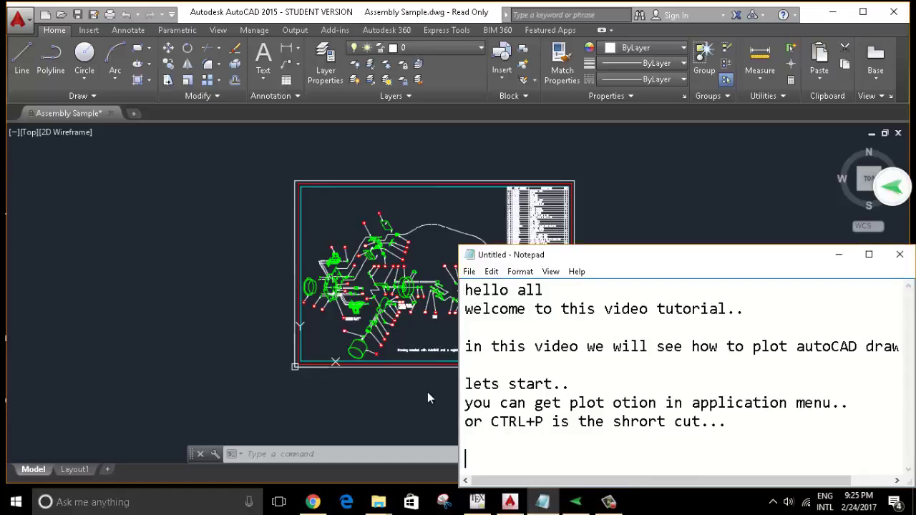
{"action": "left_click", "coordinate": [169, 214]}
- Open the Plot dialog with Ctrl+P, cancel adding a new page setup, and bring Notepad back
{"action": "left_click", "coordinate": [206, 246]}
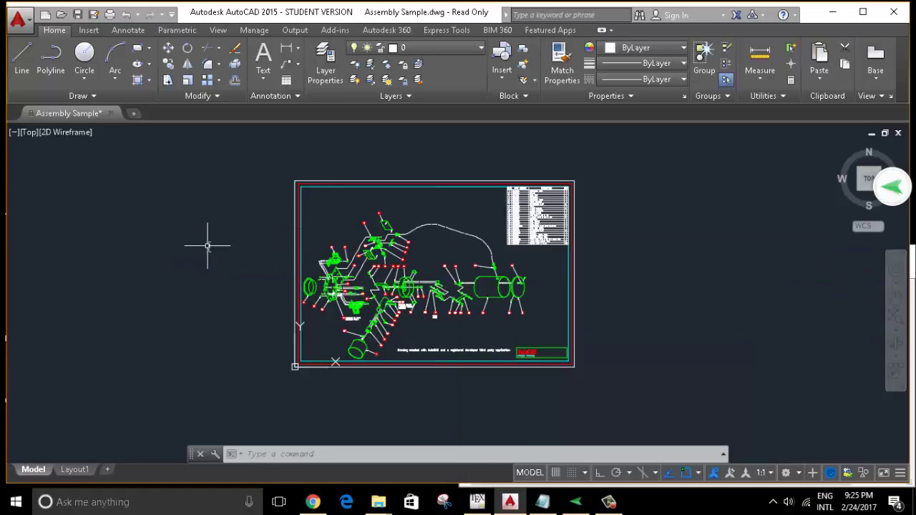
{"action": "key", "text": "ctrl+p"}
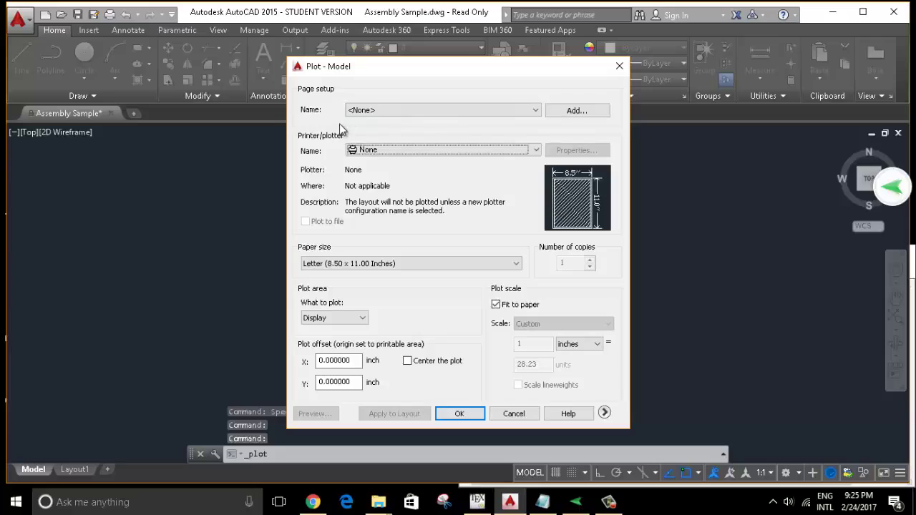
{"action": "left_click", "coordinate": [368, 156]}
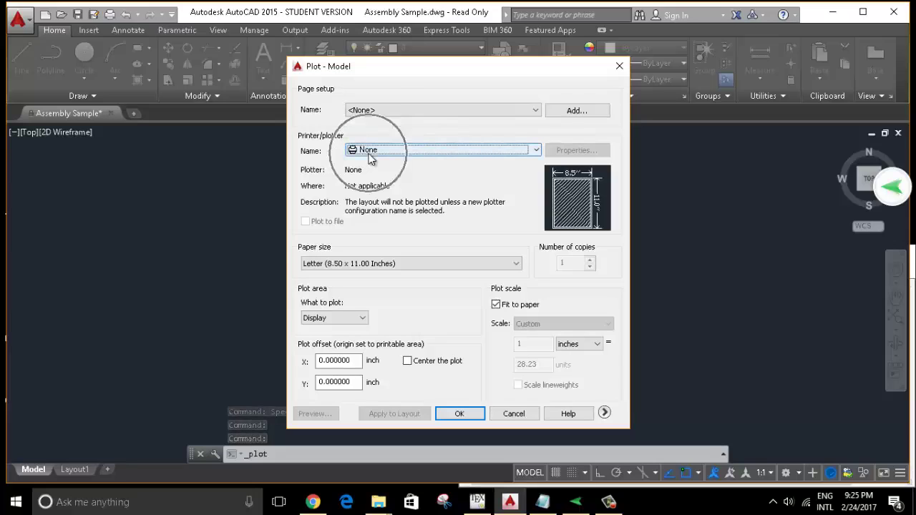
{"action": "left_click", "coordinate": [565, 114]}
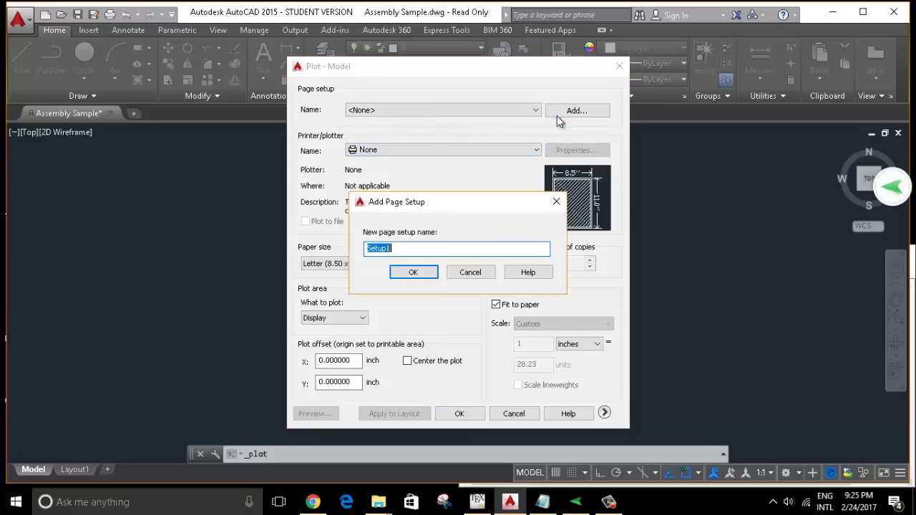
{"action": "left_click", "coordinate": [472, 273]}
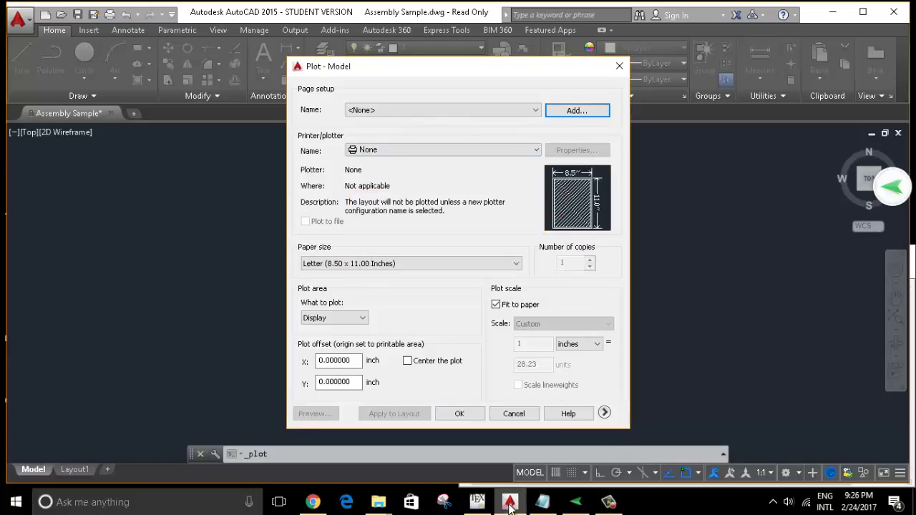
{"action": "left_click", "coordinate": [536, 504]}
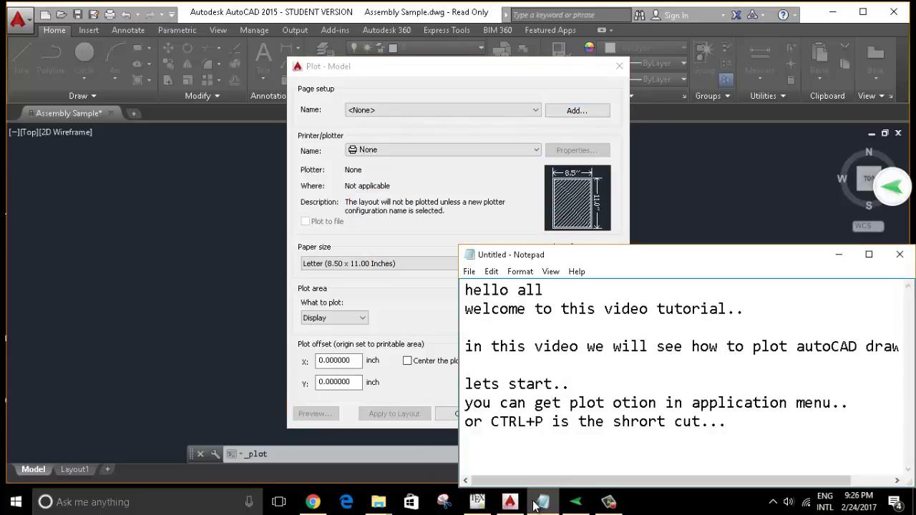
- Note that you can add a page setup to keep settings so they can be used again
{"action": "type", "text": "you v"}
{"action": "key", "text": "BackSpace"}
{"action": "type", "text": "can"}
{"action": "type", "text": " add page"}
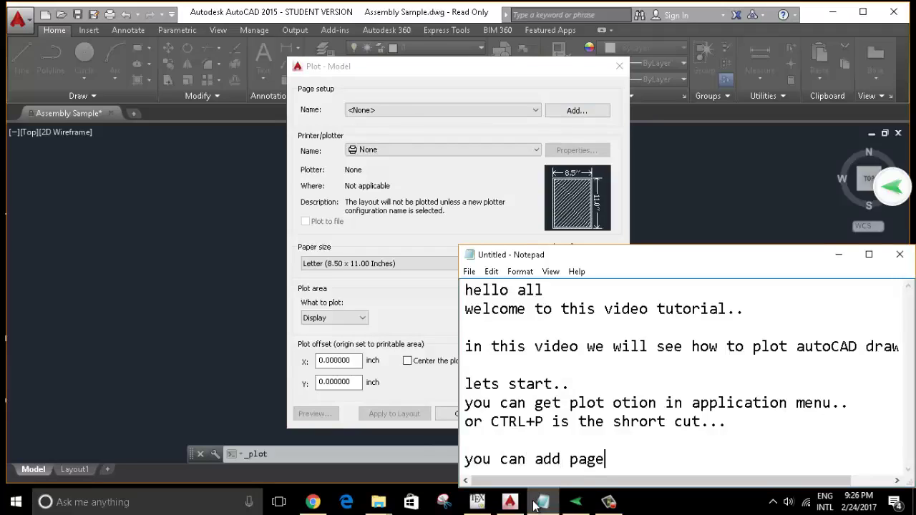
{"action": "type", "text": " seti"}
{"action": "key", "text": "BackSpace"}
{"action": "type", "text": "up"}
{"action": "type", "text": ",,,"}
{"action": "key", "text": "BackSpace"}
{"action": "key", "text": "BackSpace"}
{"action": "type", "text": "e "}
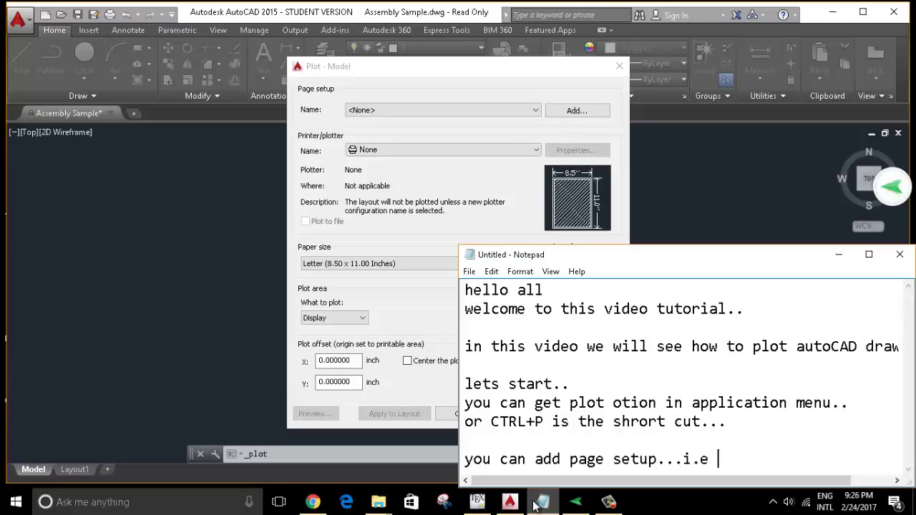
{"action": "type", "text": "settings"}
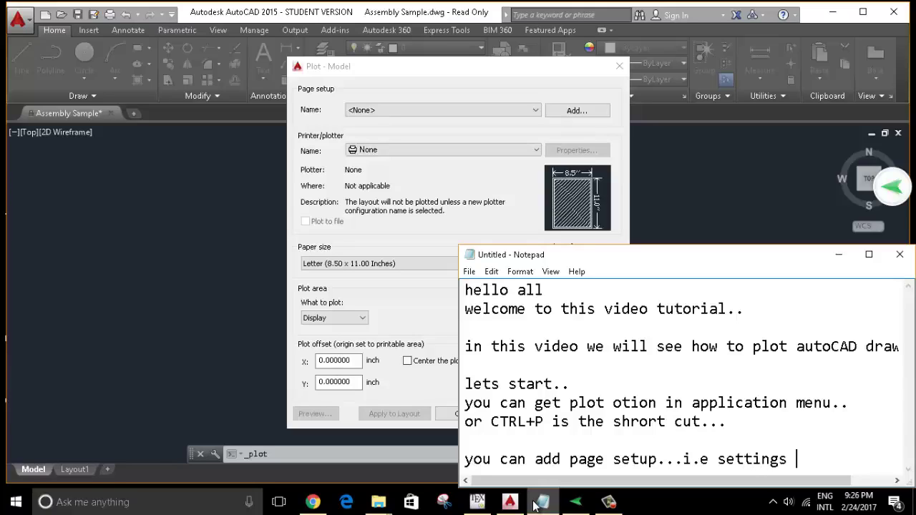
{"action": "type", "text": "yoe"}
{"action": "type", "text": " are g"}
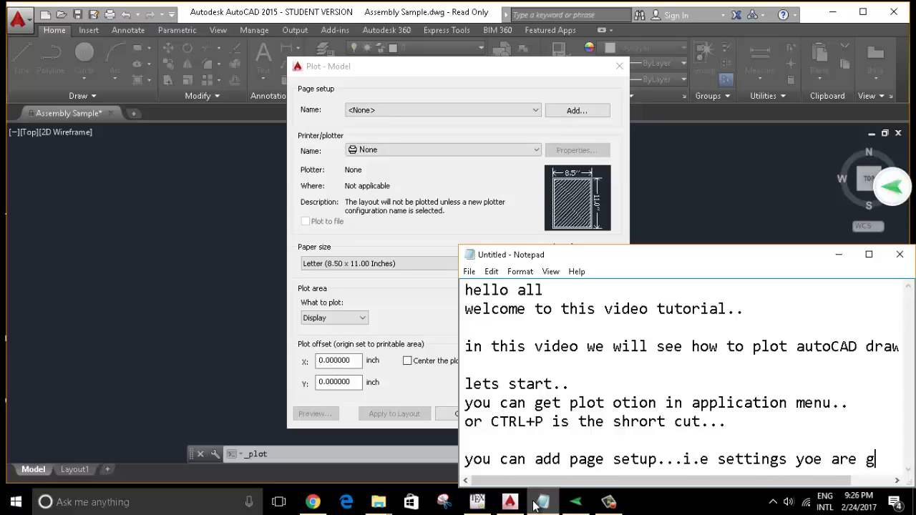
{"action": "type", "text": "oing to u"}
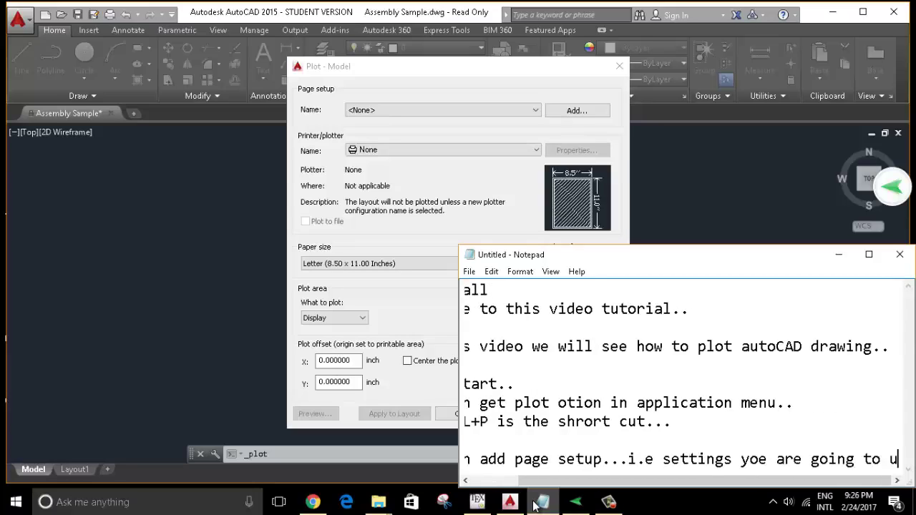
{"action": "type", "text": "se..ca"}
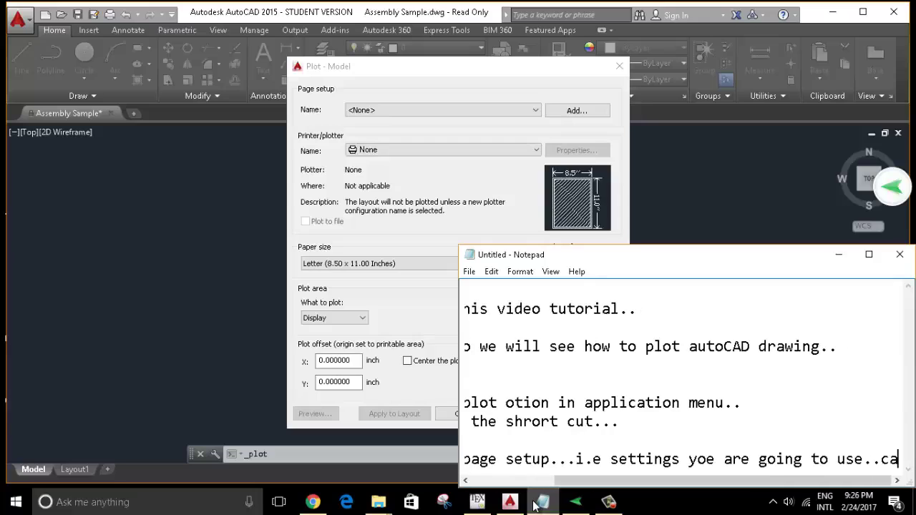
{"action": "type", "text": "n be used a"}
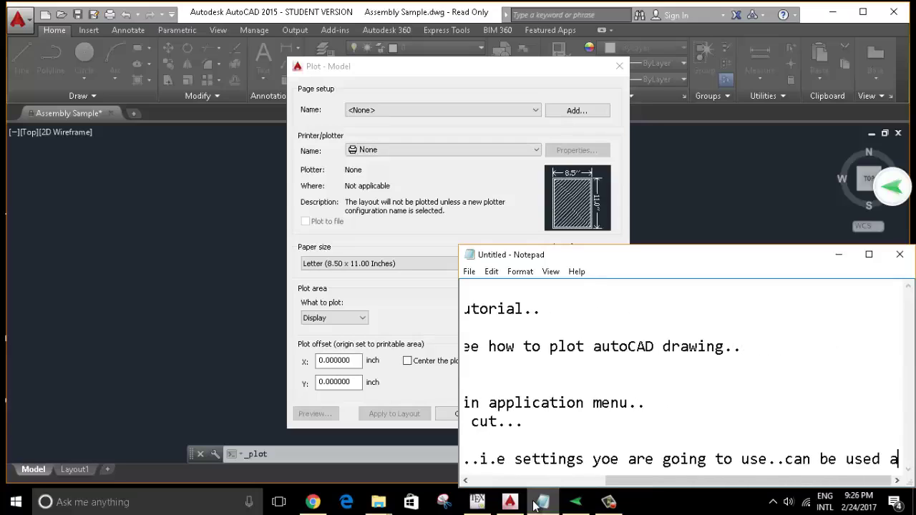
{"action": "type", "text": "gain an"}
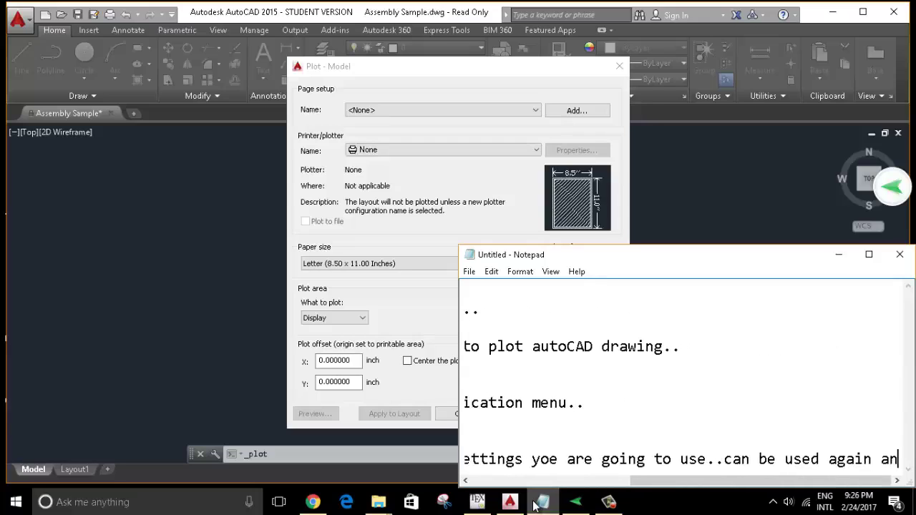
{"action": "key", "text": "BackSpace"}
{"action": "type", "text": "angai"}
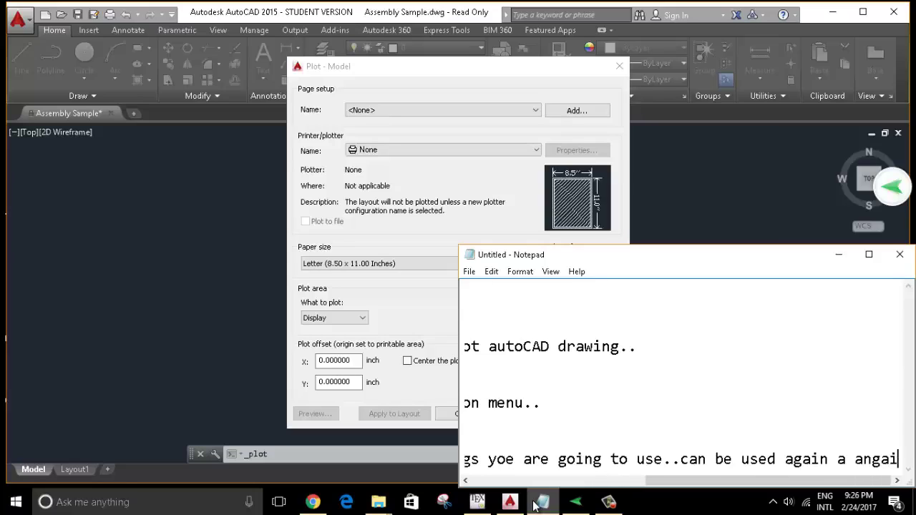
{"action": "type", "text": "n"}
{"action": "key", "text": "Return"}
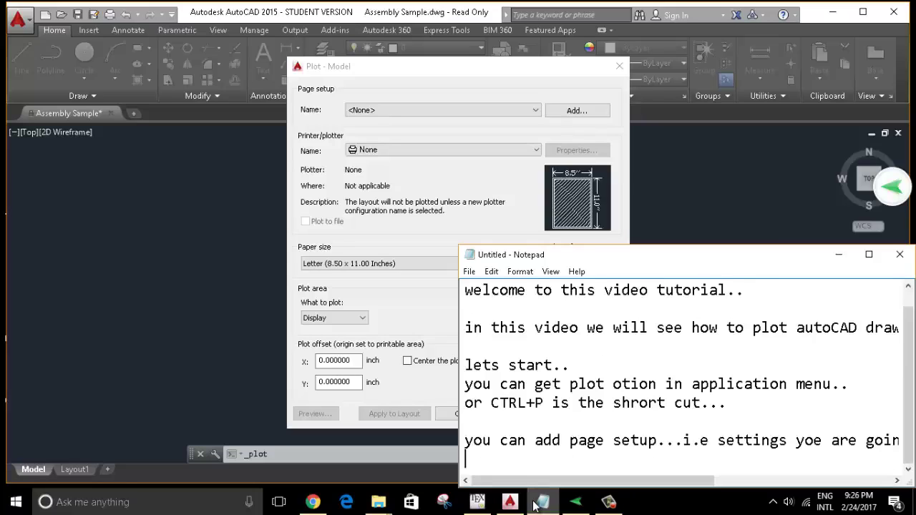
{"action": "type", "text": "."}
{"action": "key", "text": "Return"}
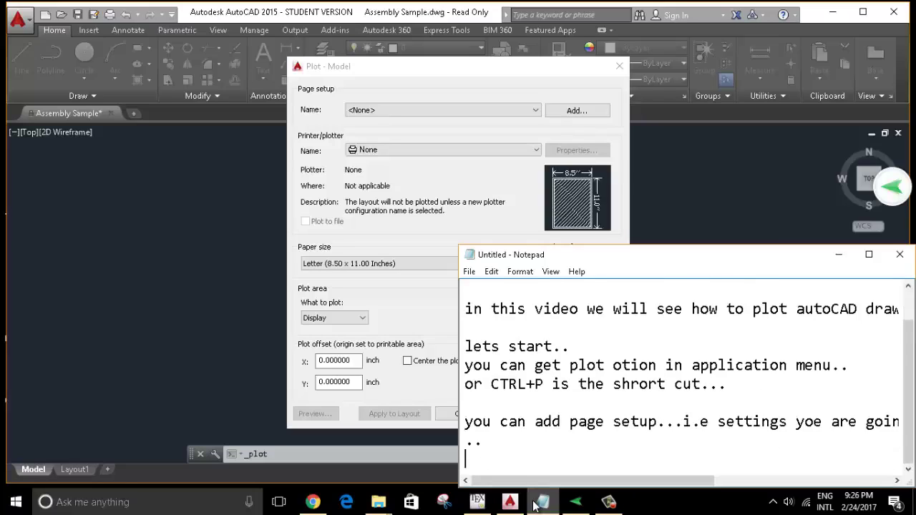
- Add a note to add a printer if attached, where the PDF option will be selected
{"action": "left_click", "coordinate": [339, 134]}
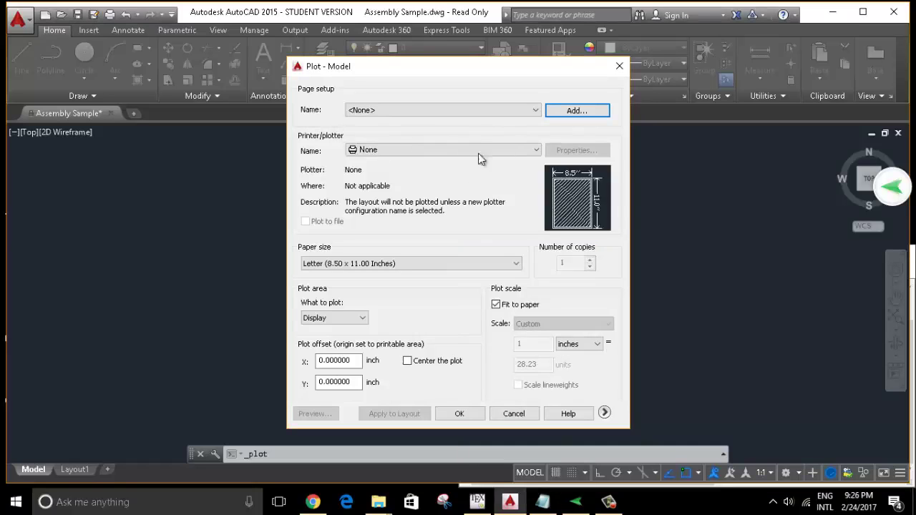
{"action": "left_click", "coordinate": [544, 504]}
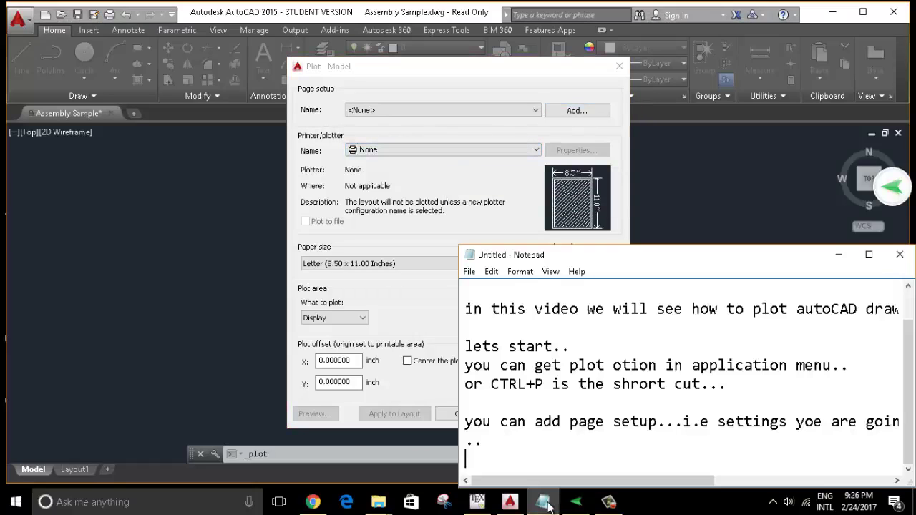
{"action": "type", "text": "add"}
{"action": "type", "text": "pro"}
{"action": "key", "text": "BackSpace"}
{"action": "type", "text": "i"}
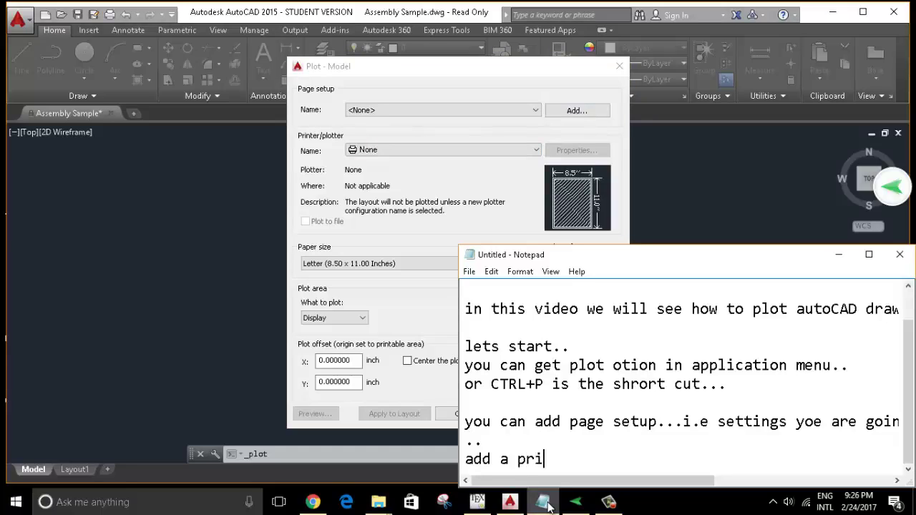
{"action": "type", "text": "nter if "}
{"action": "type", "text": "atta"}
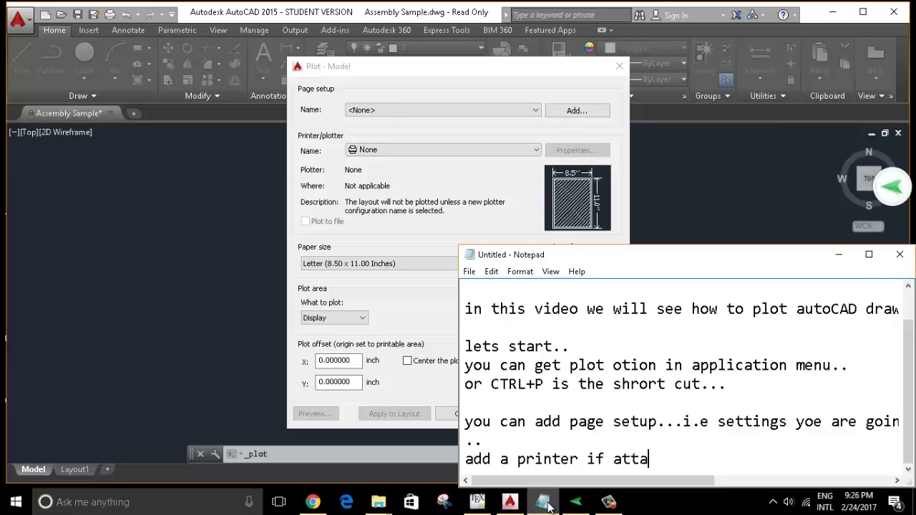
{"action": "type", "text": "ched..."}
{"action": "type", "text": "we will sele"}
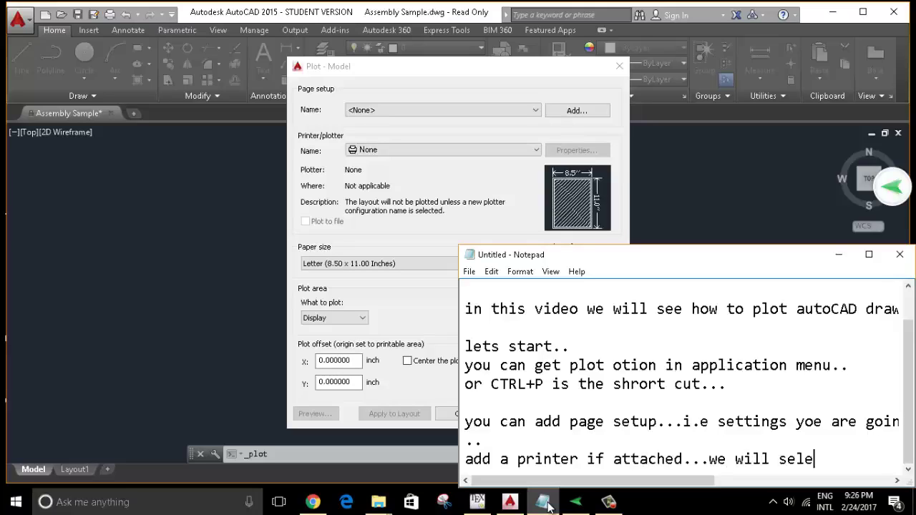
{"action": "type", "text": "ct PDF o"}
{"action": "type", "text": "ption.."}
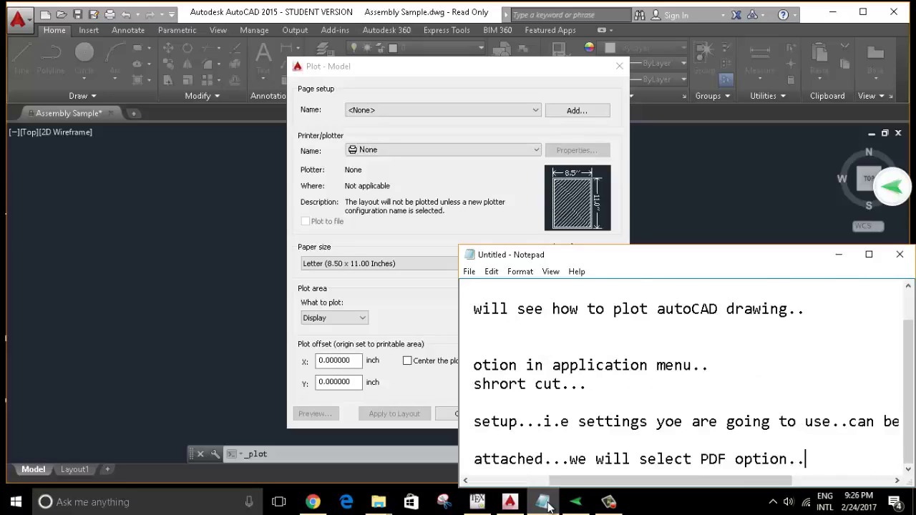
{"action": "key", "text": "Return"}
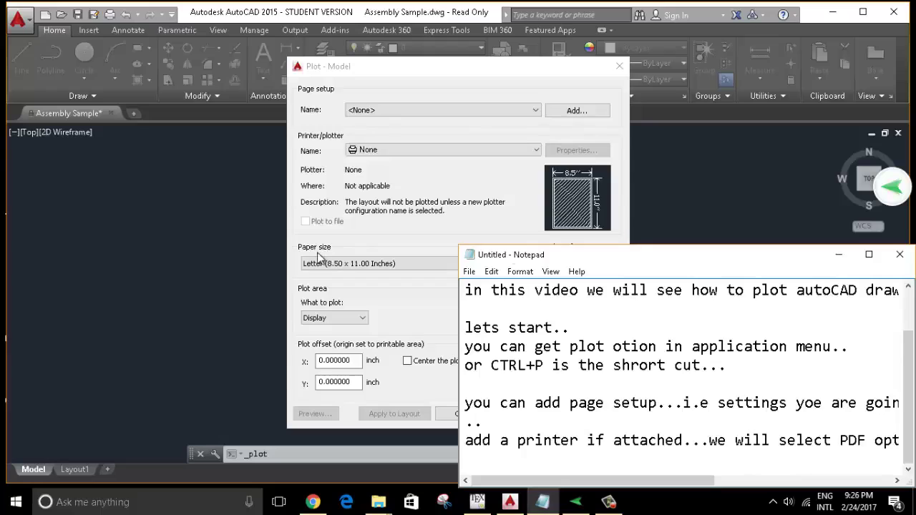
- Choose DWG To PDF.pc3 as the Plot dialog's printer/plotter
{"action": "left_click", "coordinate": [403, 173]}
{"action": "left_click", "coordinate": [415, 151]}
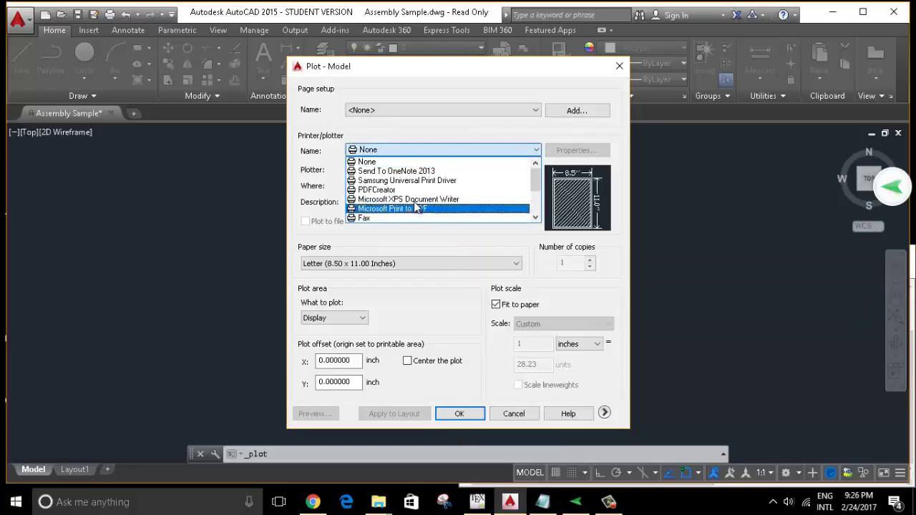
{"action": "scroll", "coordinate": [422, 200], "scroll_direction": "down", "scroll_amount": 2}
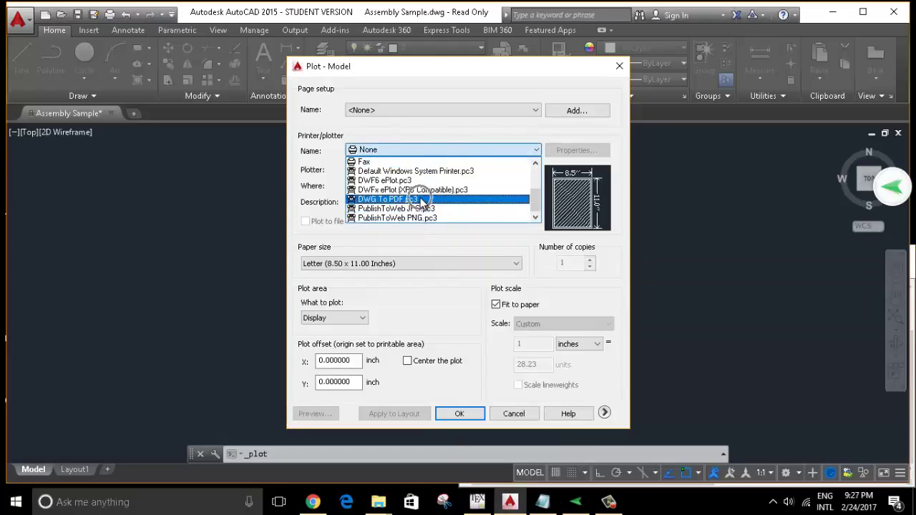
{"action": "left_click", "coordinate": [422, 200]}
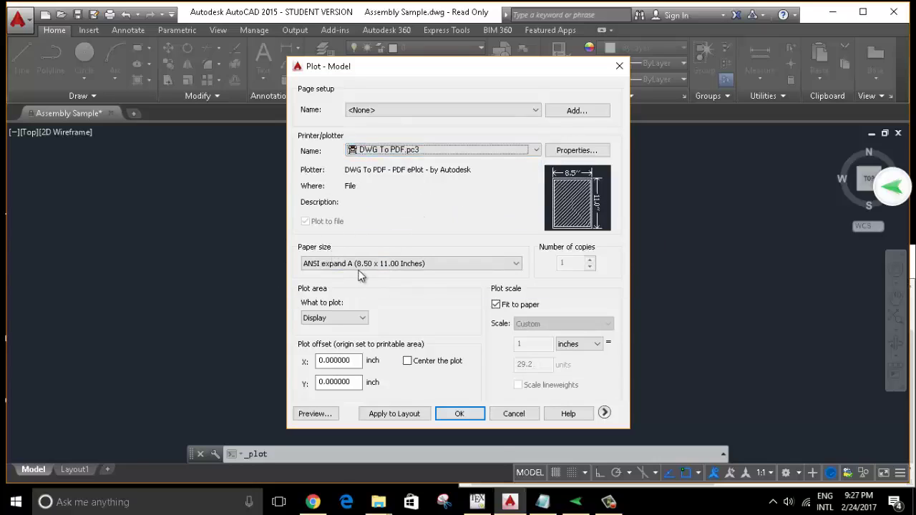
- Add a note line saying the standard paper size can be ISO A4, with the cursor at its end
{"action": "left_click", "coordinate": [542, 501]}
{"action": "key", "text": "Return"}
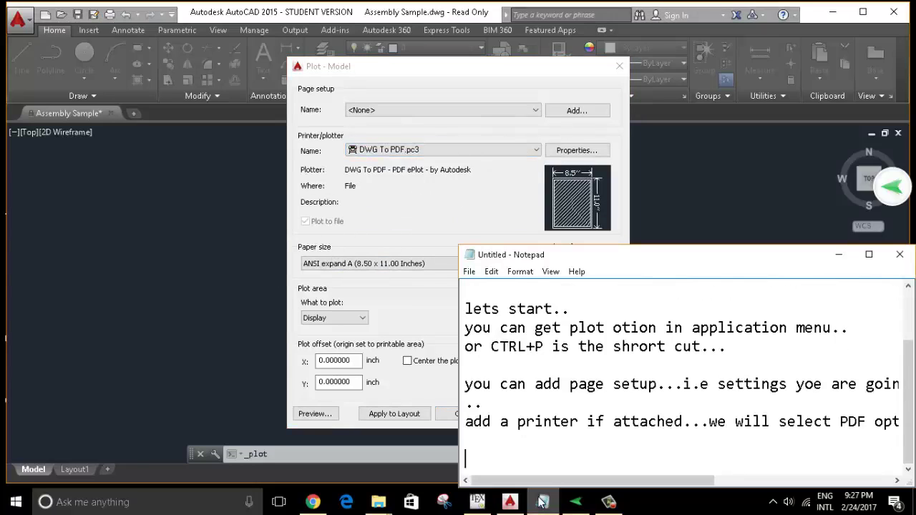
{"action": "type", "text": "pa"}
{"action": "key", "text": "BackSpace"}
{"action": "key", "text": "BackSpace"}
{"action": "type", "text": "ST"}
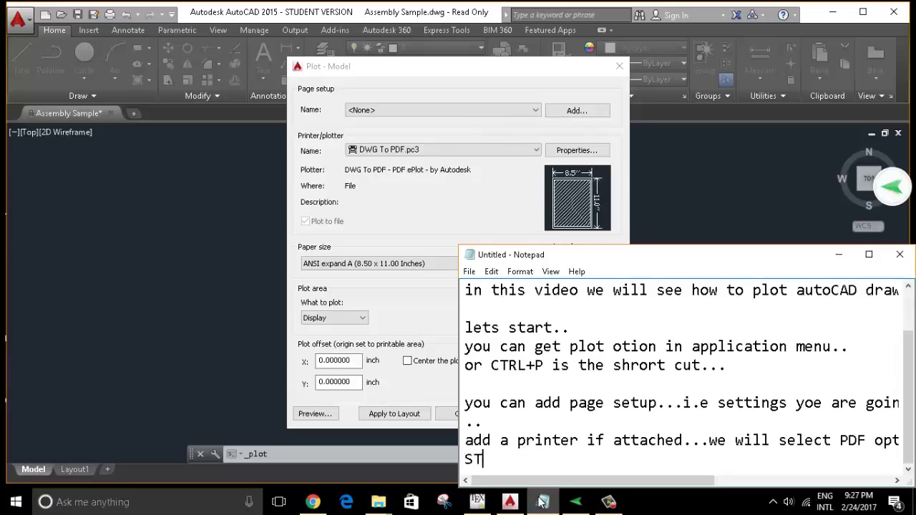
{"action": "type", "text": "ANDERD"}
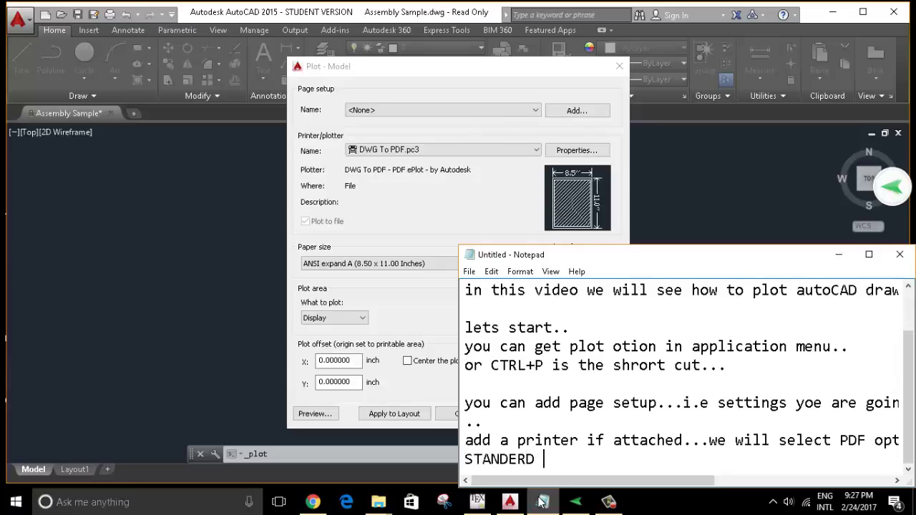
{"action": "type", "text": "PAPAER"}
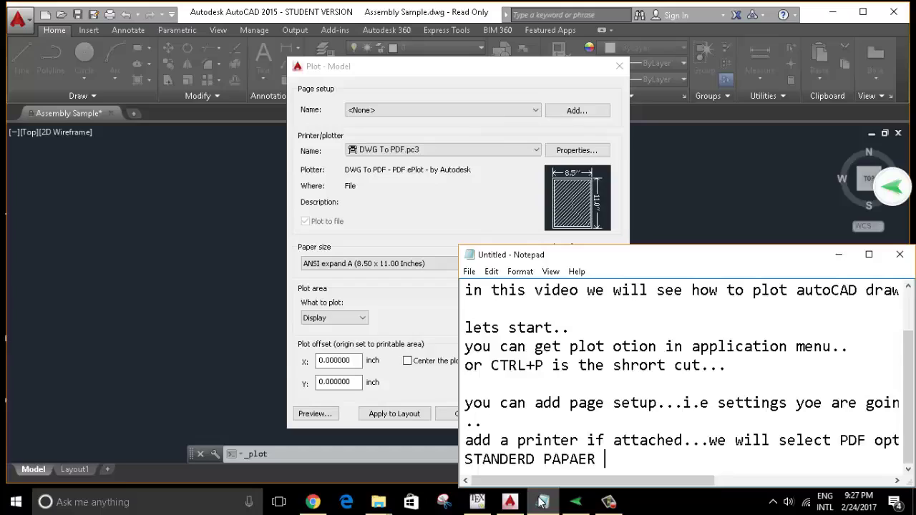
{"action": "type", "text": "SIX"}
{"action": "type", "text": "ZE"}
{"action": "type", "text": "..."}
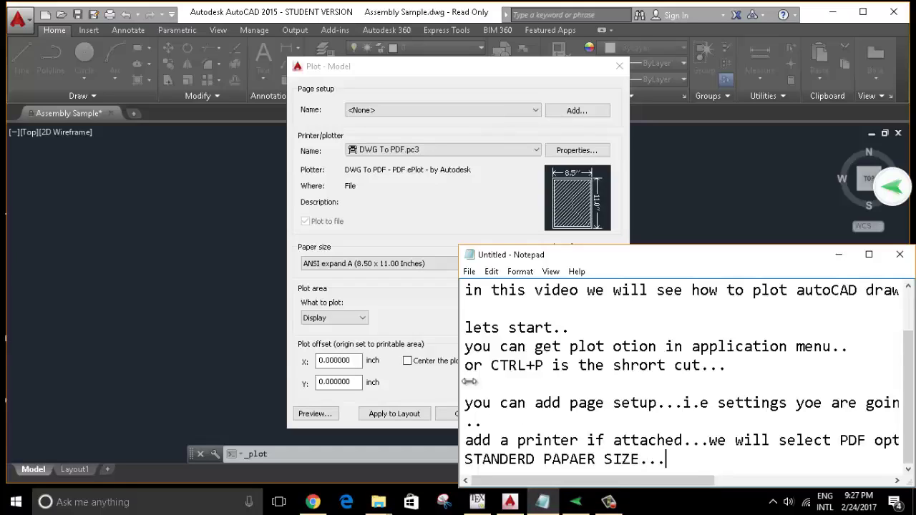
{"action": "type", "text": "can be"}
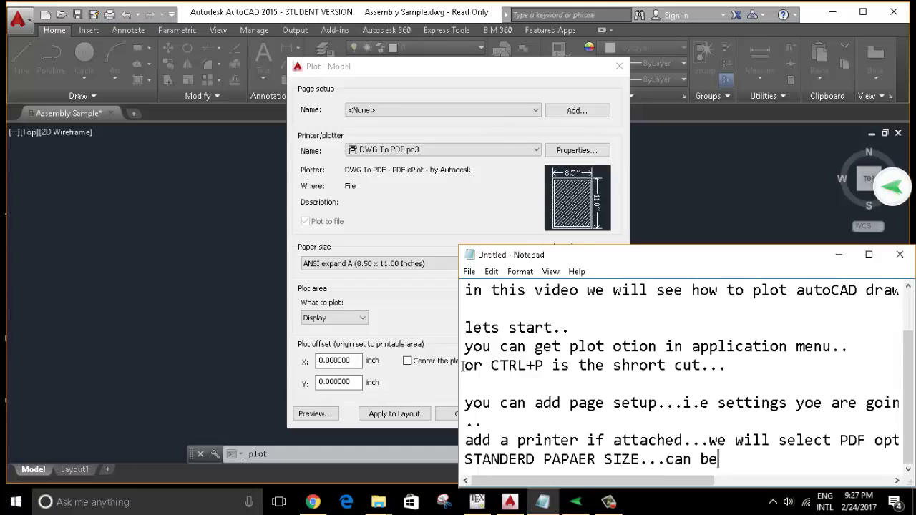
{"action": "type", "text": " ISO"}
{"action": "type", "text": " A4 or"}
{"action": "key", "text": "ctrl+a"}
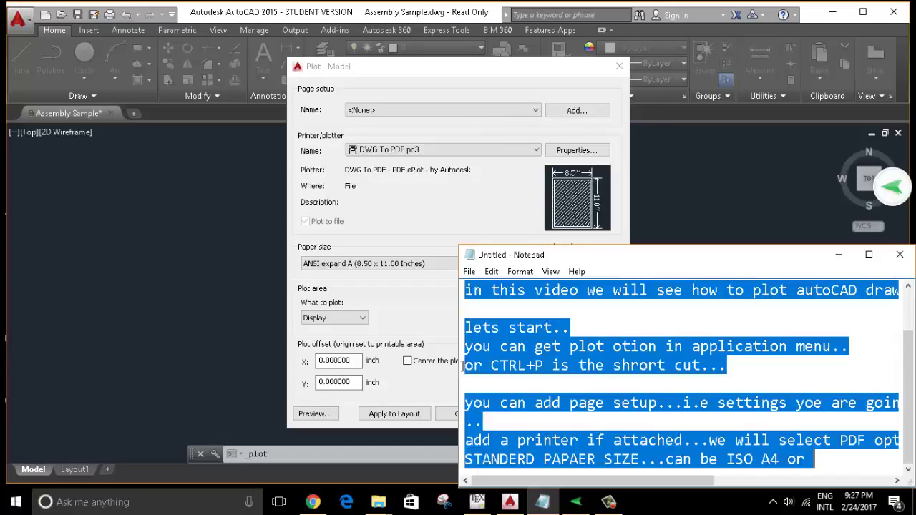
{"action": "left_click", "coordinate": [854, 466]}
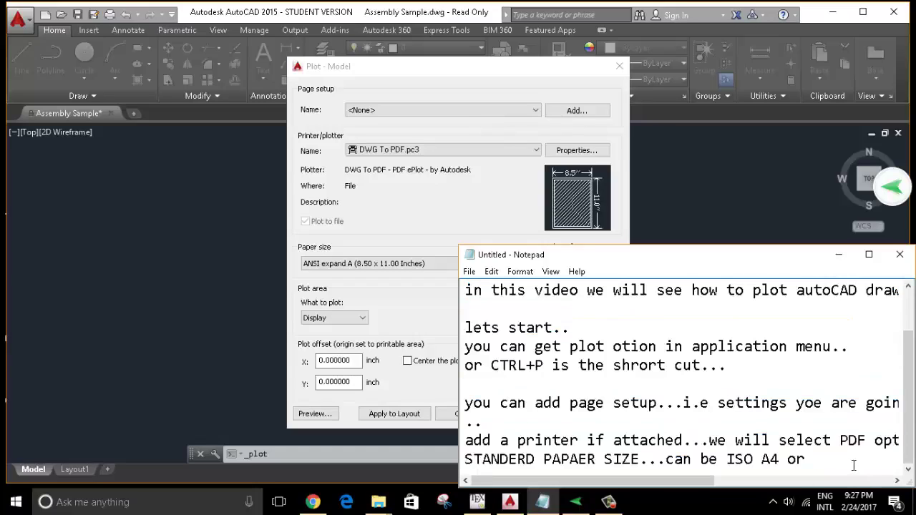
- Finish the note with 'A3' and set the plot paper size to ISO A3 (420 x 297 mm)
{"action": "type", "text": "A3"}
{"action": "left_click", "coordinate": [328, 168]}
{"action": "left_click", "coordinate": [370, 263]}
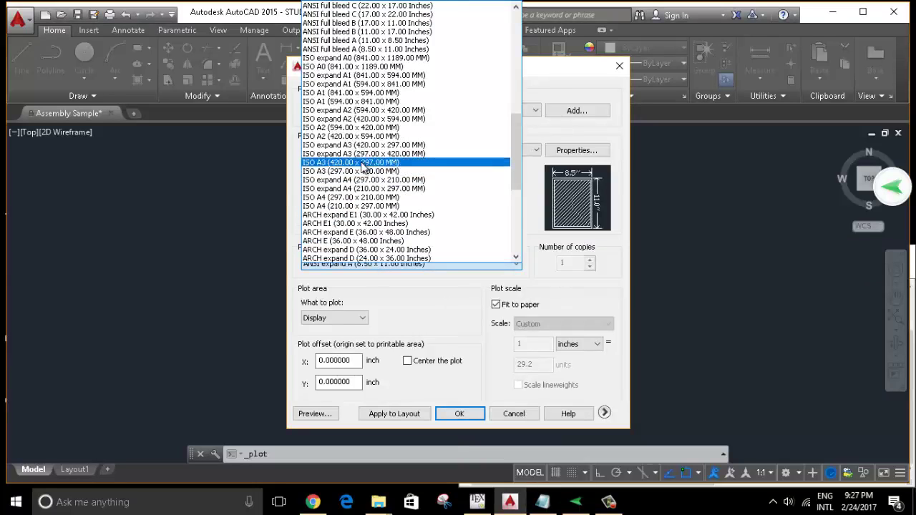
{"action": "left_click", "coordinate": [363, 164]}
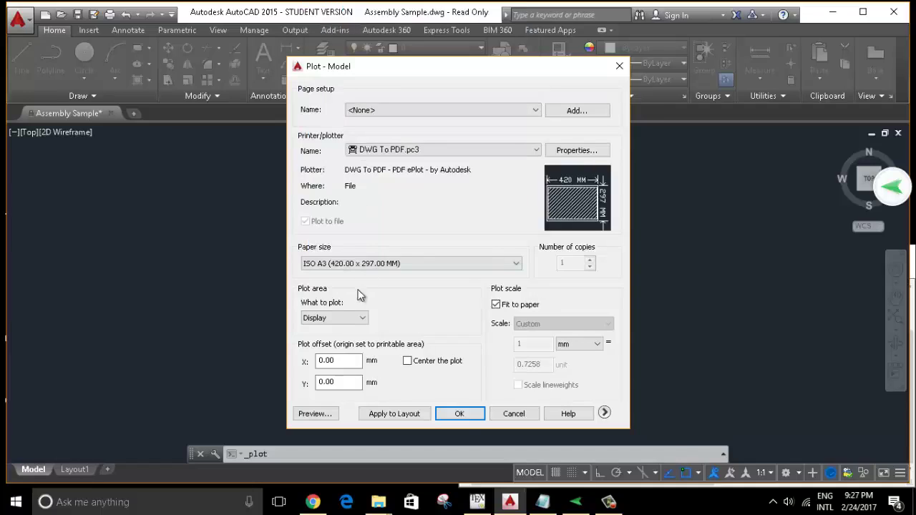
- Set What to plot to Window and pick corners around the whole drawing sheet
{"action": "left_click", "coordinate": [350, 325]}
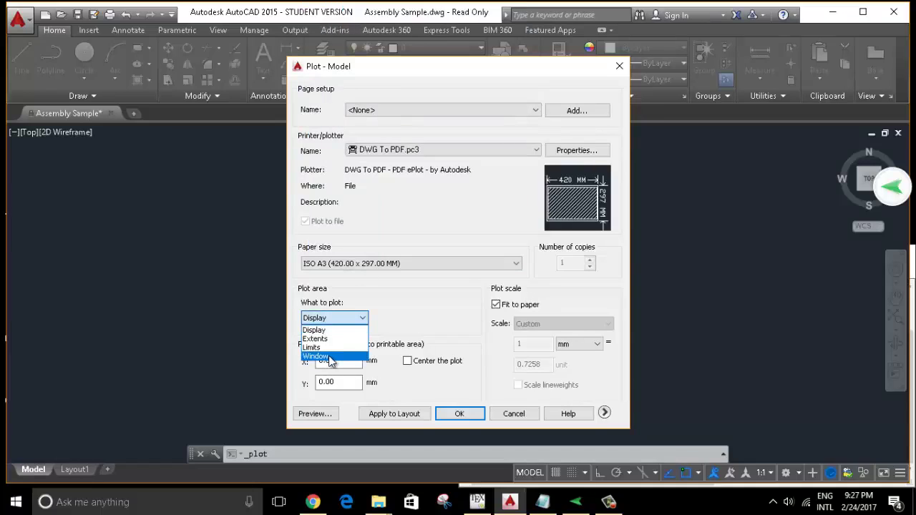
{"action": "left_click", "coordinate": [315, 356]}
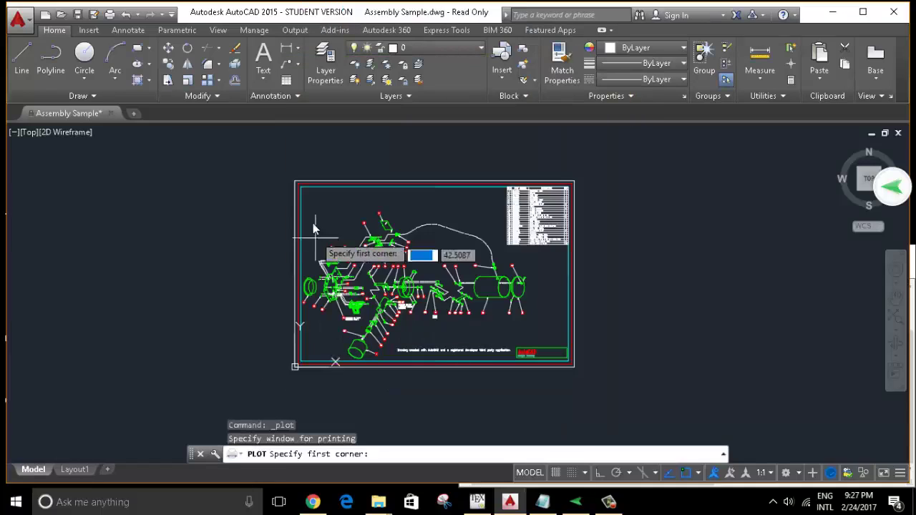
{"action": "scroll", "coordinate": [295, 181], "scroll_direction": "up", "scroll_amount": 2}
{"action": "left_click", "coordinate": [292, 179]}
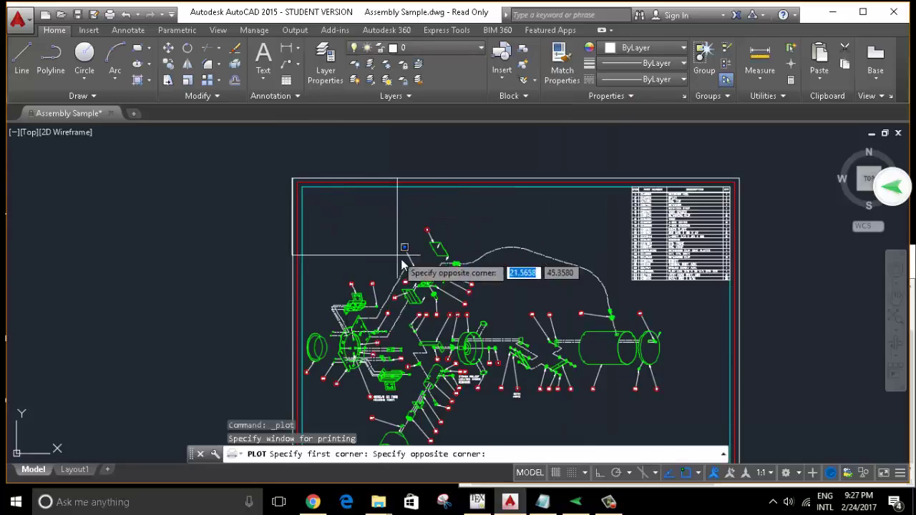
{"action": "scroll", "coordinate": [403, 264], "scroll_direction": "down", "scroll_amount": 4}
{"action": "left_click", "coordinate": [538, 347]}
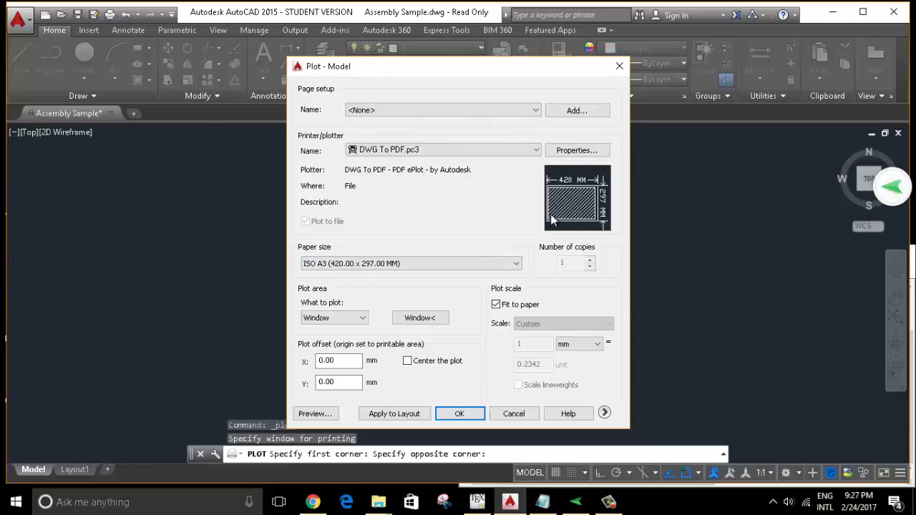
- Keep landscape orientation under More Options, preview the A3 plot, then close the preview
{"action": "left_click", "coordinate": [604, 413]}
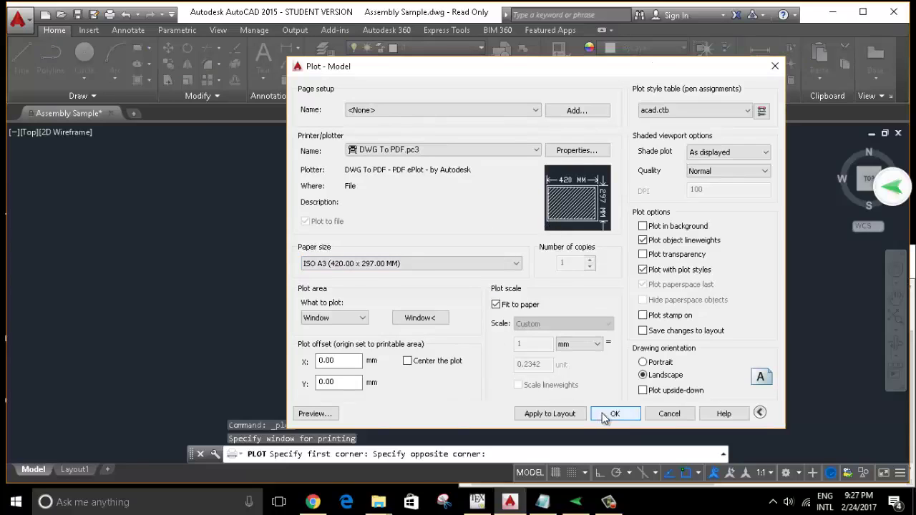
{"action": "left_click", "coordinate": [643, 375]}
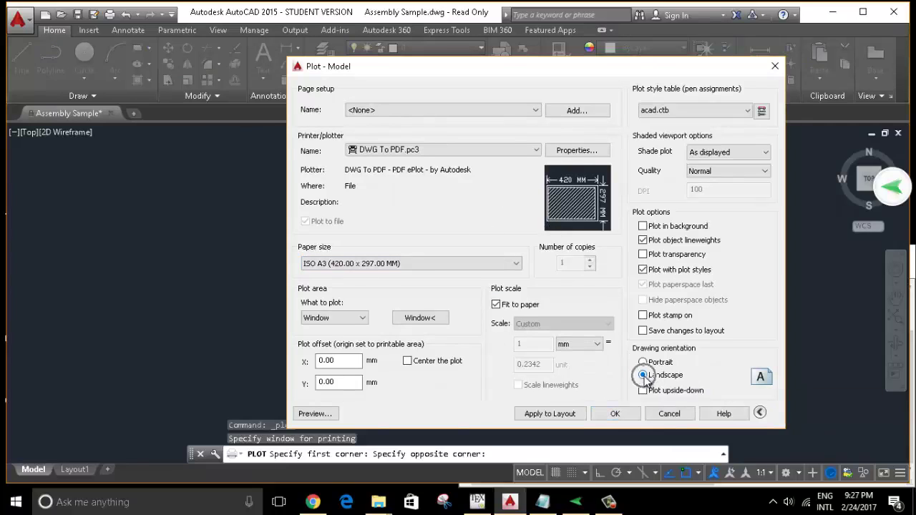
{"action": "left_click", "coordinate": [315, 414]}
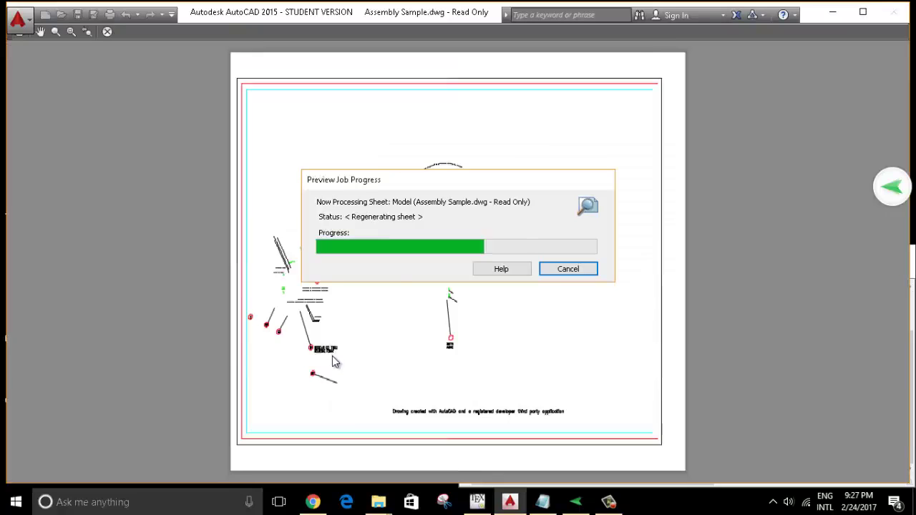
{"action": "scroll", "coordinate": [616, 154], "scroll_direction": "up", "scroll_amount": 5}
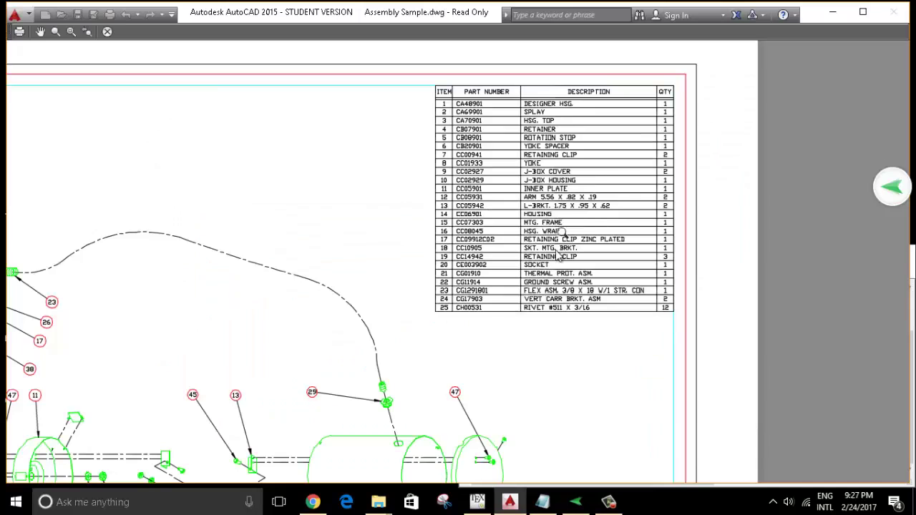
{"action": "scroll", "coordinate": [615, 154], "scroll_direction": "down", "scroll_amount": 5}
{"action": "scroll", "coordinate": [526, 451], "scroll_direction": "up", "scroll_amount": 2}
{"action": "scroll", "coordinate": [526, 459], "scroll_direction": "up", "scroll_amount": 1}
{"action": "scroll", "coordinate": [521, 454], "scroll_direction": "down", "scroll_amount": 3}
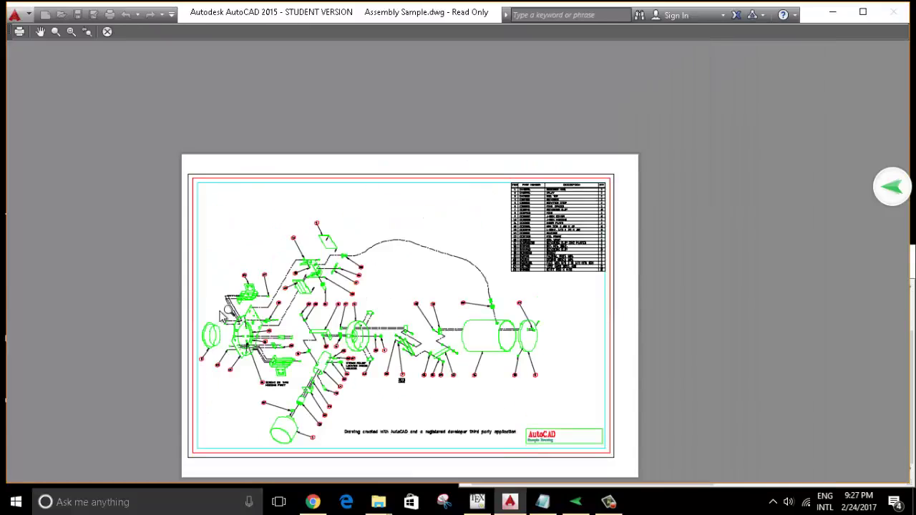
{"action": "key", "text": "Escape"}
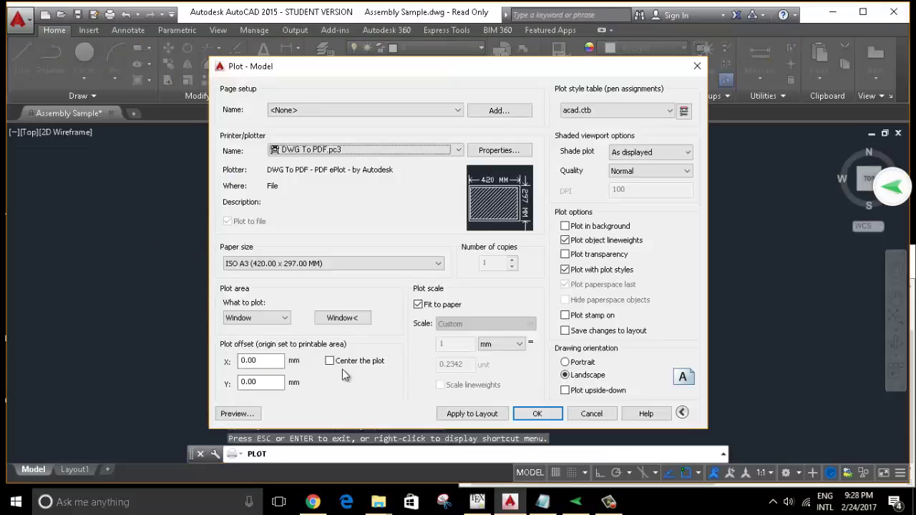
- Tick Center the plot with landscape orientation kept, then bring the notes forward
{"action": "left_click", "coordinate": [330, 361]}
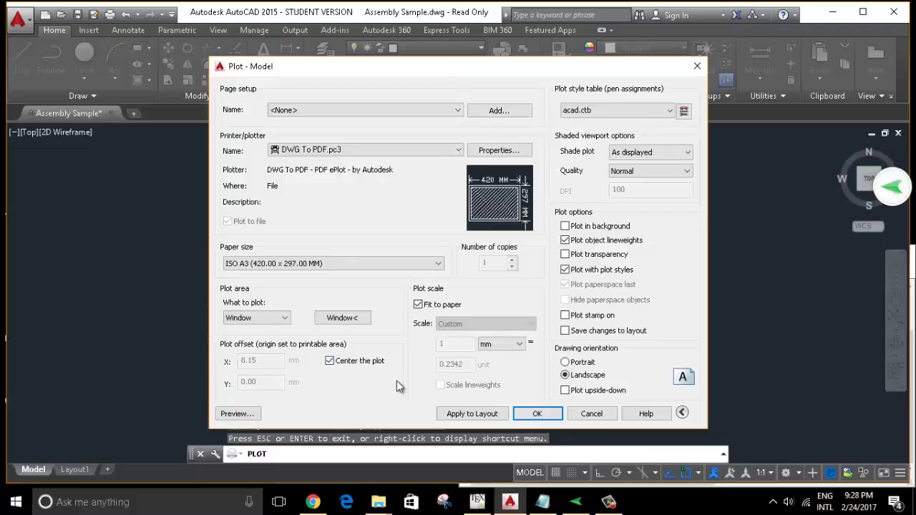
{"action": "left_click", "coordinate": [566, 375]}
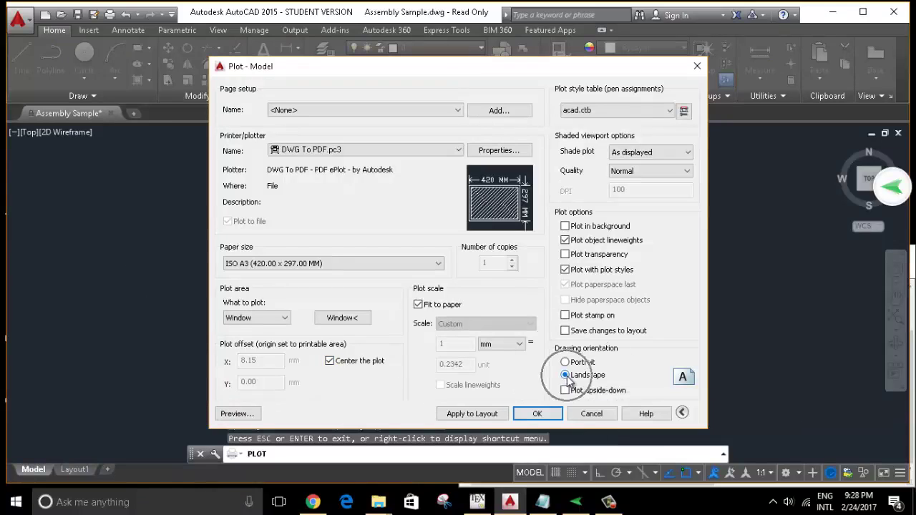
{"action": "left_click", "coordinate": [329, 361]}
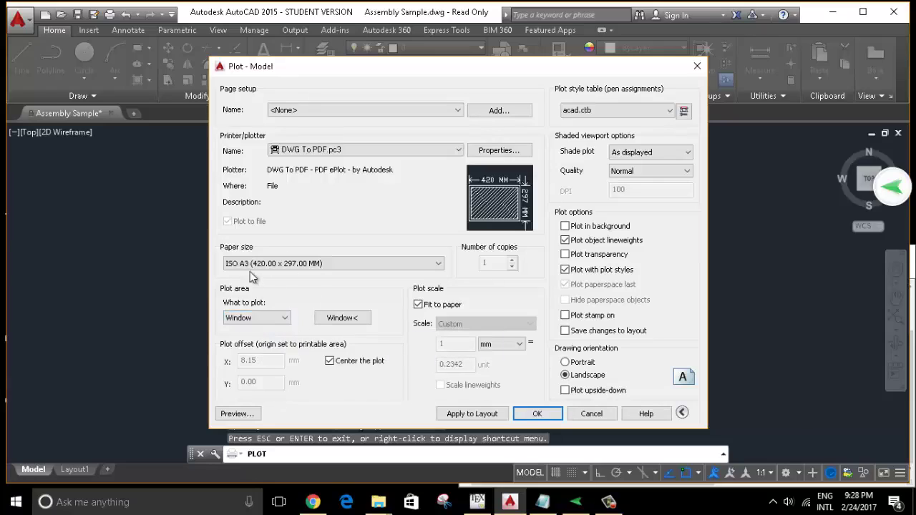
{"action": "left_click", "coordinate": [291, 148]}
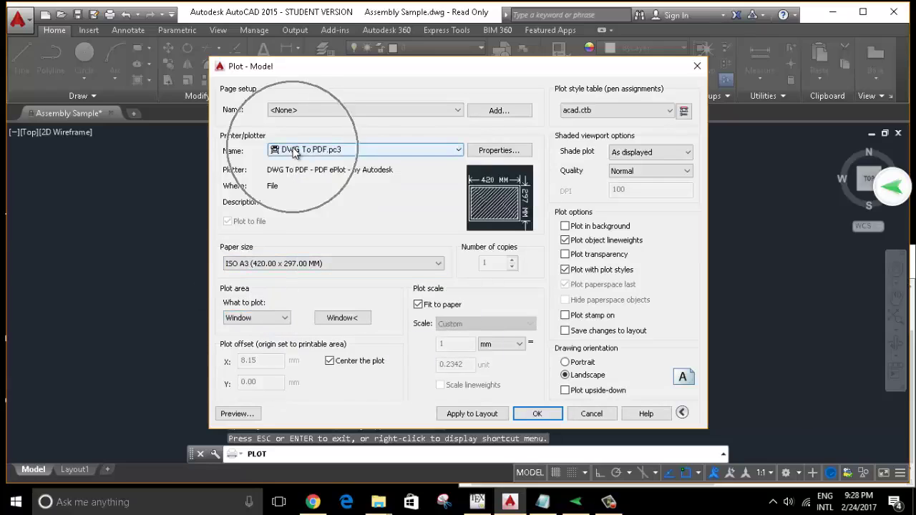
{"action": "left_click", "coordinate": [546, 502]}
- Add note lines 'look for preview.' and that it is all looking good
{"action": "key", "text": "Return"}
{"action": "key", "text": "Return"}
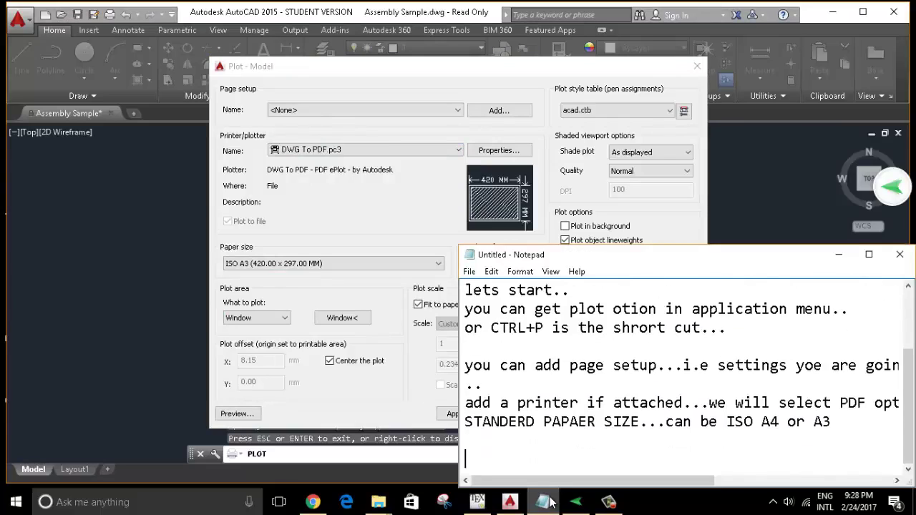
{"action": "type", "text": "look for p"}
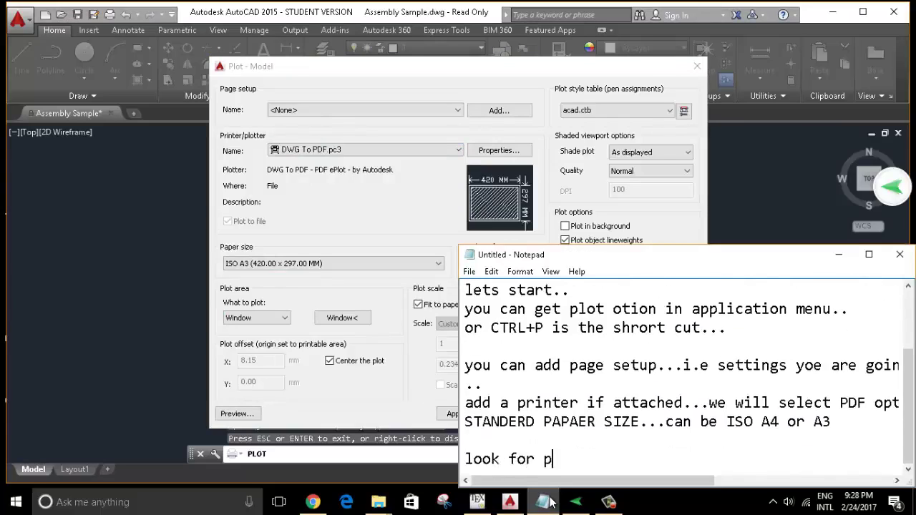
{"action": "type", "text": "ri"}
{"action": "key", "text": "BackSpace"}
{"action": "type", "text": "evie"}
{"action": "type", "text": "w"}
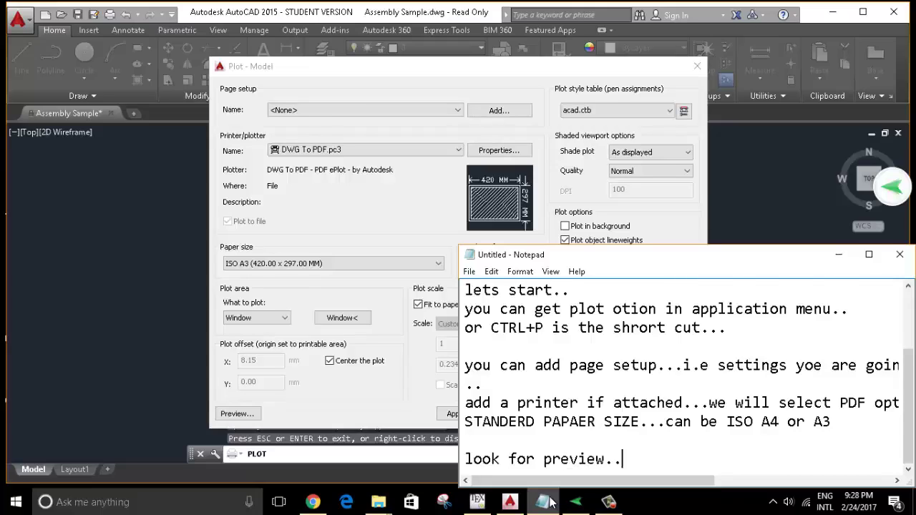
{"action": "type", "text": "."}
{"action": "key", "text": "Return"}
{"action": "type", "text": "is a"}
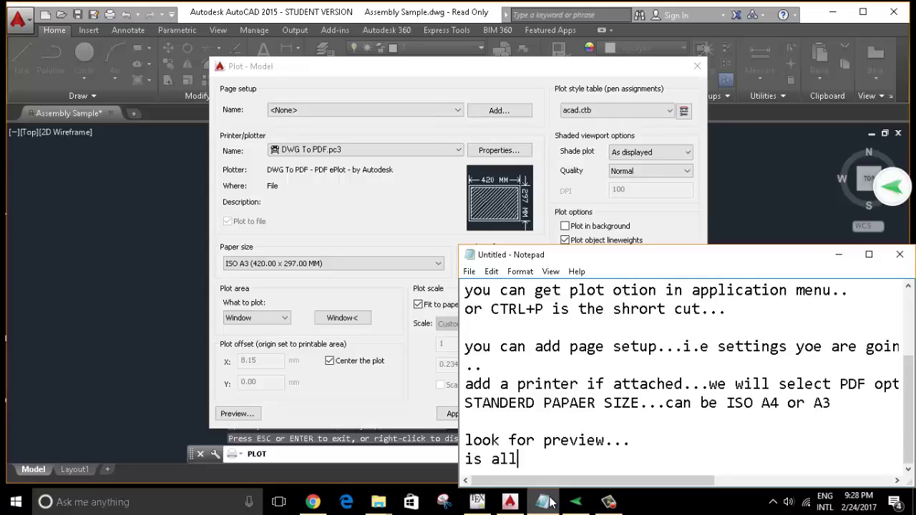
{"action": "type", "text": " loking "}
{"action": "type", "text": "ooking"}
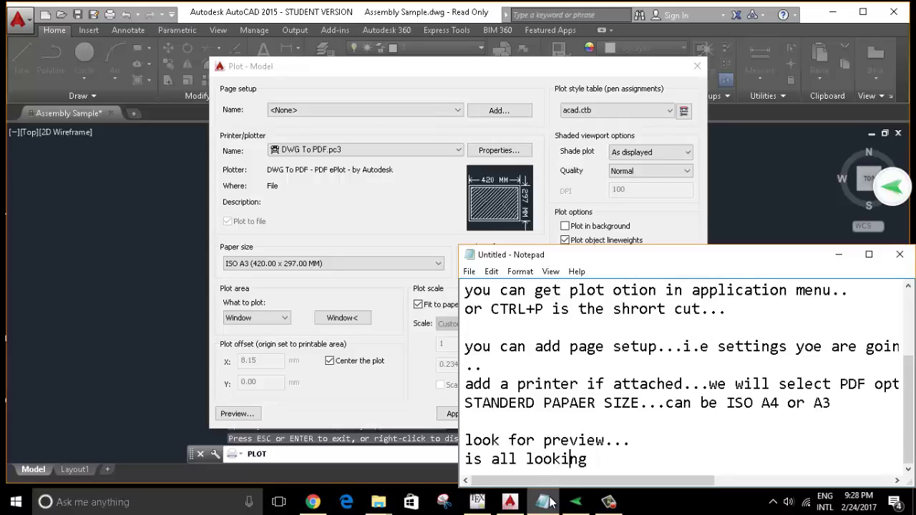
{"action": "type", "text": "ood..."}
- Add a line telling viewers to save the file at their folder location
{"action": "key", "text": "Return"}
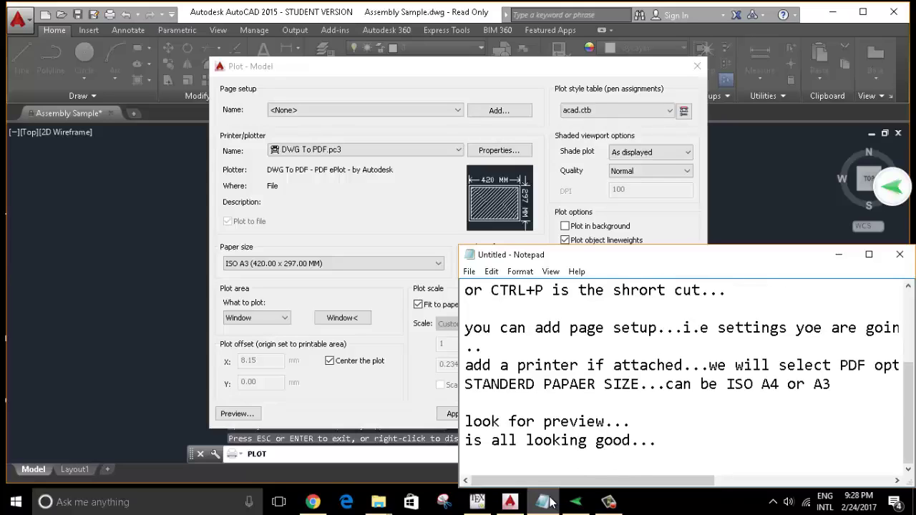
{"action": "type", "text": "g"}
{"action": "type", "text": "Go an"}
{"action": "type", "text": "d seve"}
{"action": "key", "text": "BackSpace"}
{"action": "key", "text": "BackSpace"}
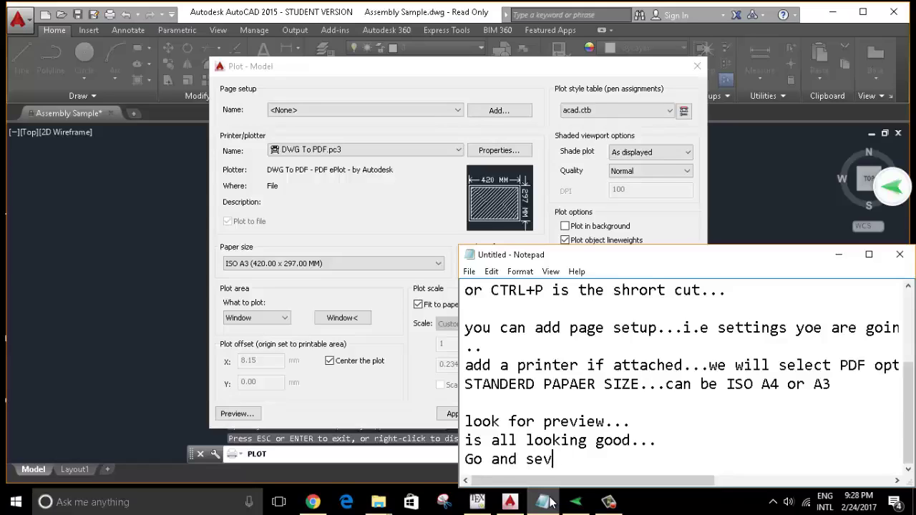
{"action": "key", "text": "BackSpace"}
{"action": "key", "text": "BackSpace"}
{"action": "type", "text": "ave your "}
{"action": "type", "text": "f"}
{"action": "type", "text": "ile..at "}
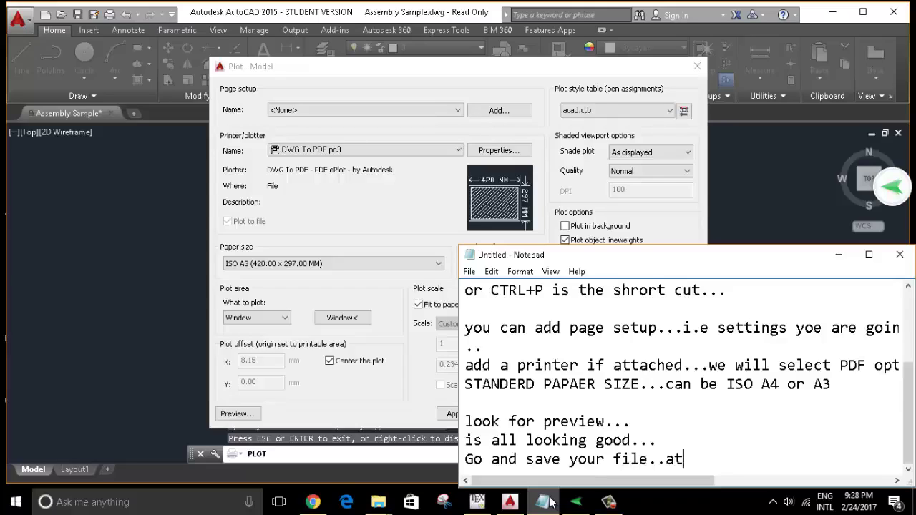
{"action": "type", "text": "yo"}
{"action": "type", "text": "ur folde"}
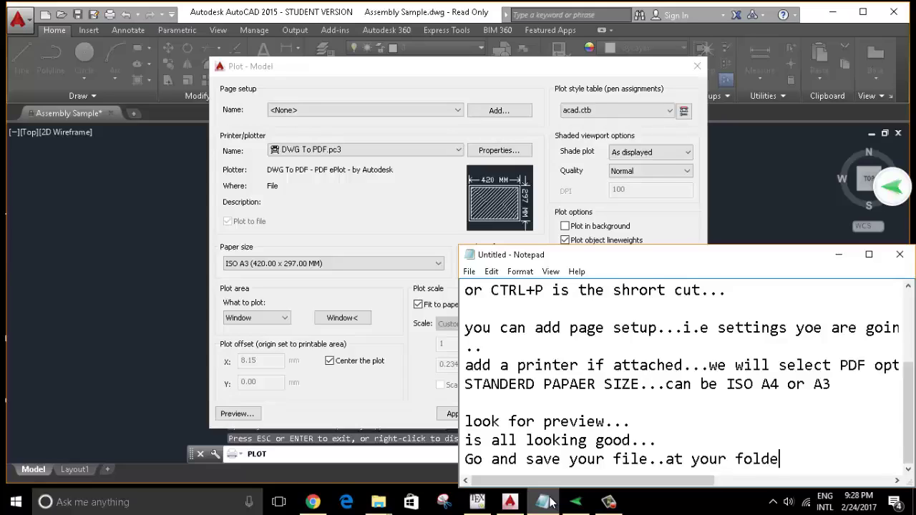
{"action": "type", "text": "r locat"}
{"action": "type", "text": "ion.."}
{"action": "key", "text": "Return"}
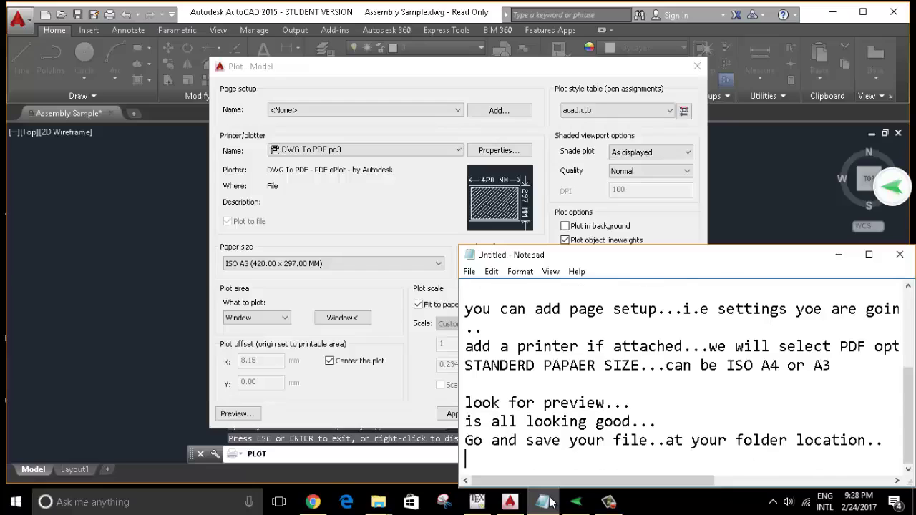
{"action": "key", "text": "Return"}
- Plot the drawing to Assembly Sample-Model.pdf on the Desktop and scroll through the resulting PDF
{"action": "left_click", "coordinate": [510, 502]}
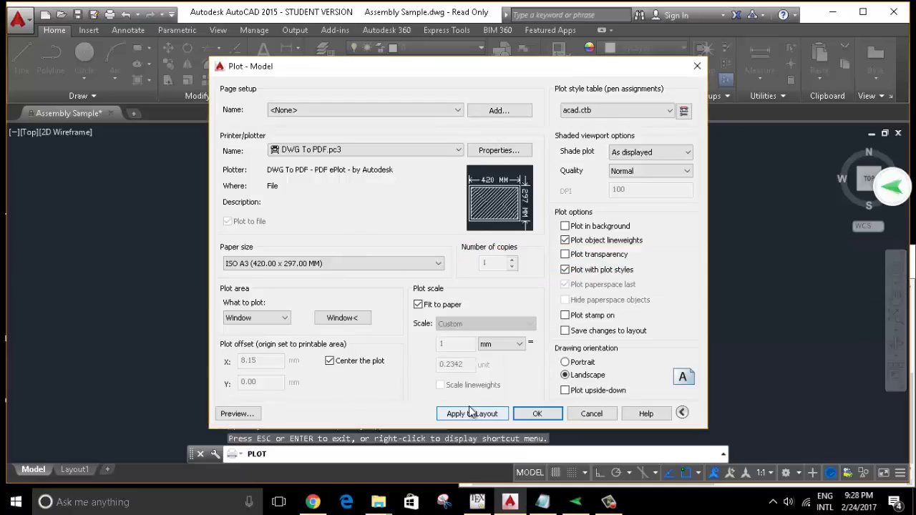
{"action": "left_click", "coordinate": [526, 416]}
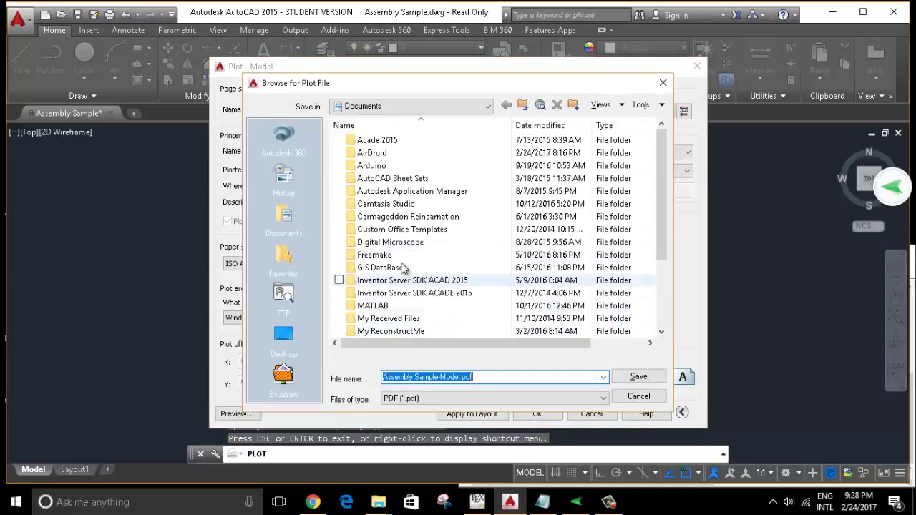
{"action": "left_click", "coordinate": [284, 336]}
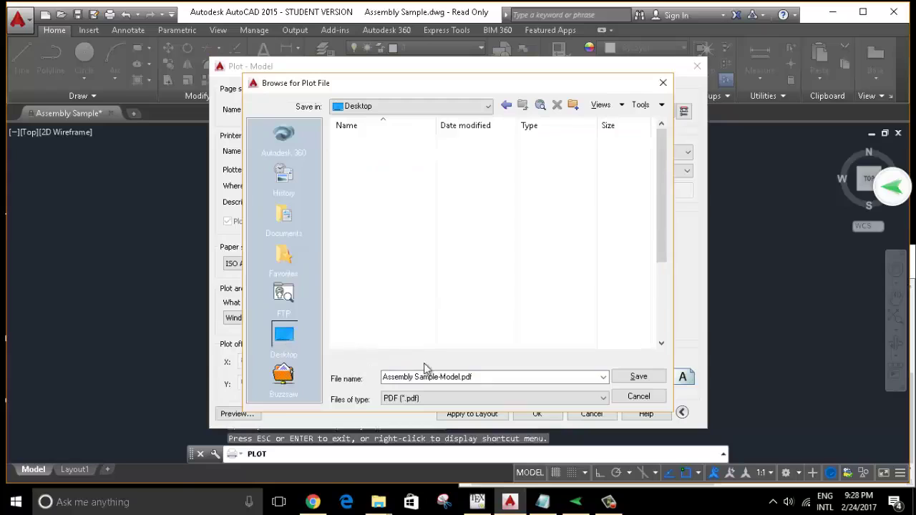
{"action": "left_click", "coordinate": [481, 377]}
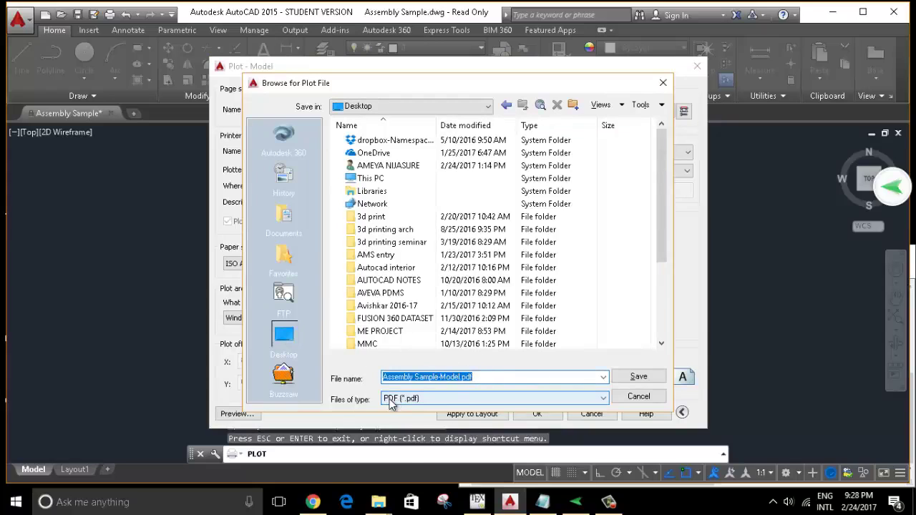
{"action": "left_click", "coordinate": [636, 378]}
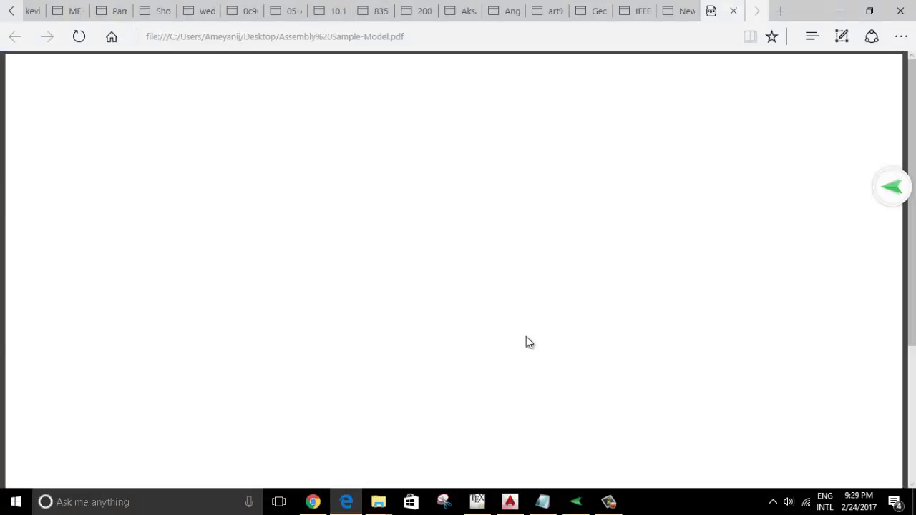
{"action": "scroll", "coordinate": [453, 272], "scroll_direction": "down", "scroll_amount": 5}
{"action": "scroll", "coordinate": [452, 272], "scroll_direction": "up", "scroll_amount": 5}
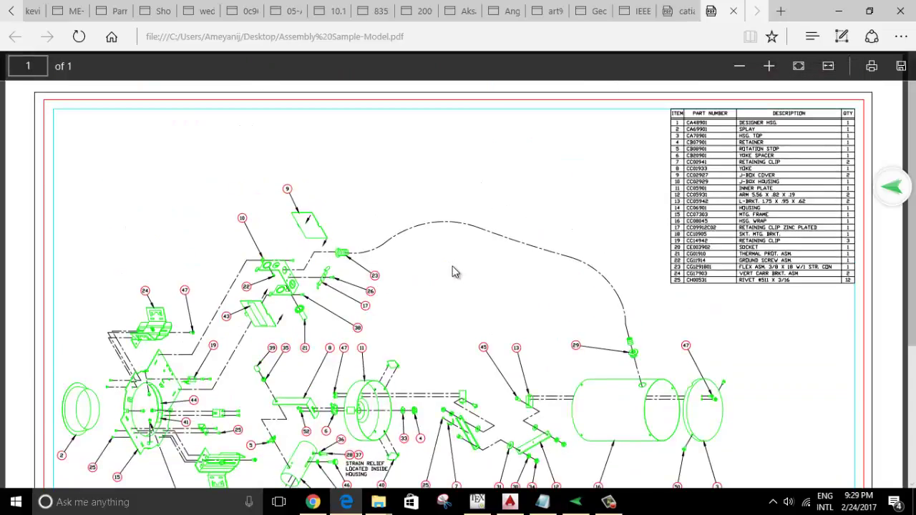
- Add the note line "this is how you can create PDF drawing to plot" in Notepad
{"action": "left_click", "coordinate": [551, 504]}
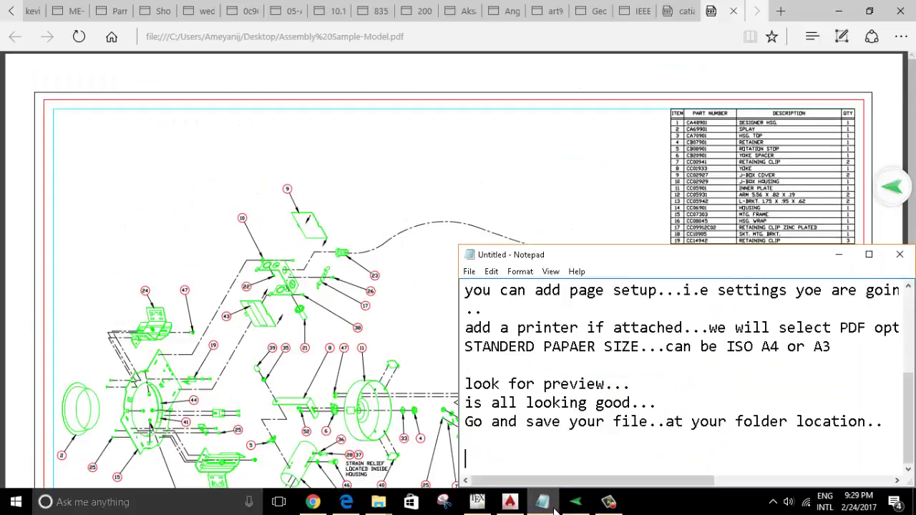
{"action": "type", "text": "this is "}
{"action": "type", "text": "how you can "}
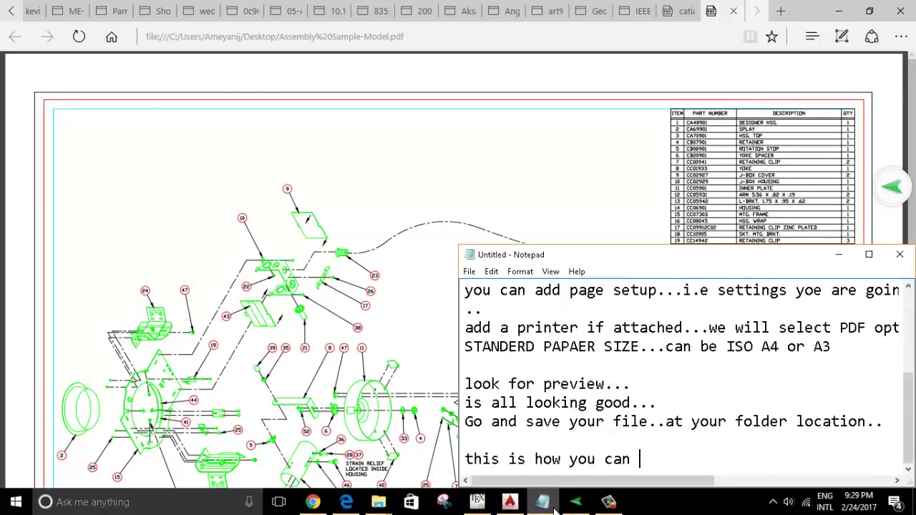
{"action": "type", "text": "create"}
{"action": "type", "text": " PDF"}
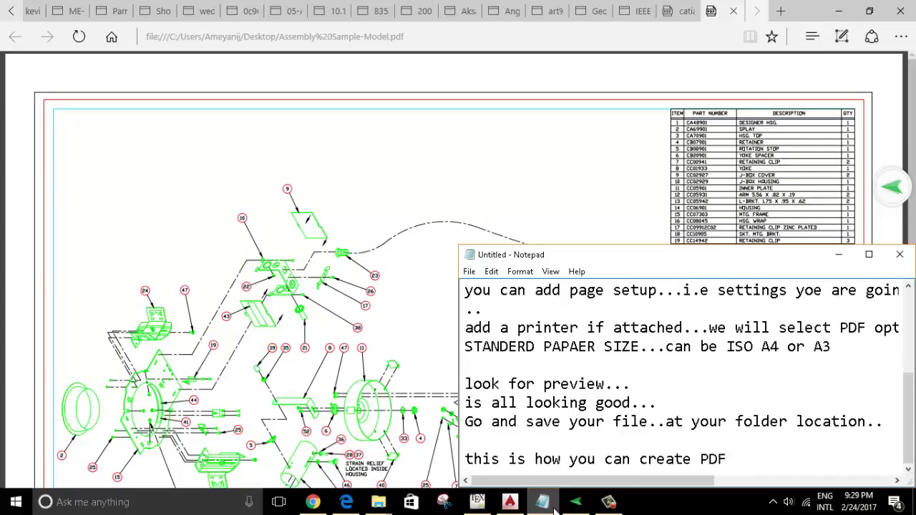
{"action": "type", "text": " dra"}
{"action": "type", "text": "wing to po"}
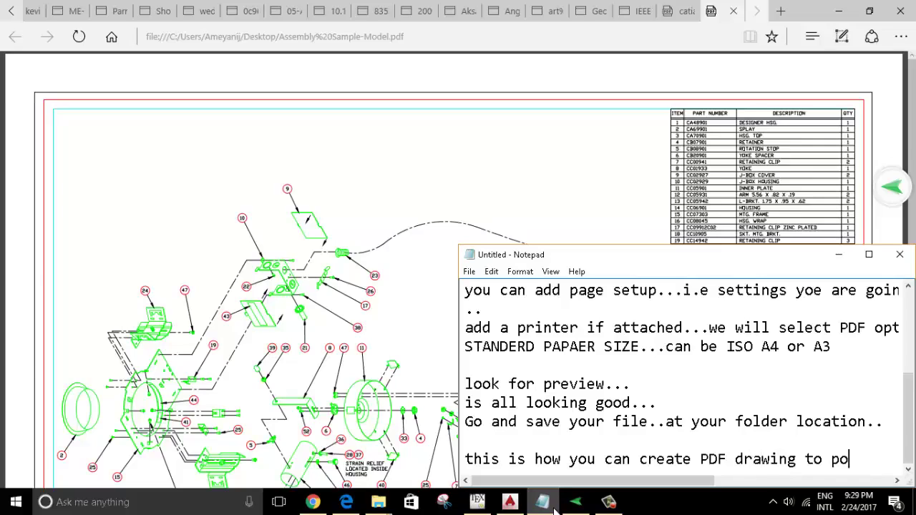
{"action": "type", "text": "lt"}
{"action": "key", "text": "BackSpace"}
{"action": "key", "text": "BackSpace"}
{"action": "key", "text": "BackSpace"}
{"action": "type", "text": "lot"}
{"action": "key", "text": "Return"}
{"action": "key", "text": "Return"}
- Add "thank you for watching.." and begin a "keep following" line below it
{"action": "type", "text": "hak"}
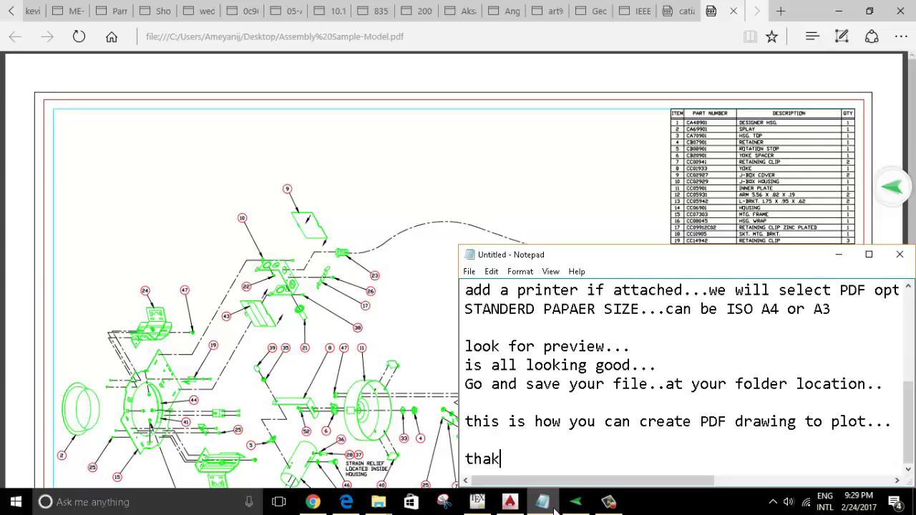
{"action": "key", "text": "BackSpace"}
{"action": "type", "text": "nk "}
{"action": "type", "text": "you"}
{"action": "type", "text": " for watc"}
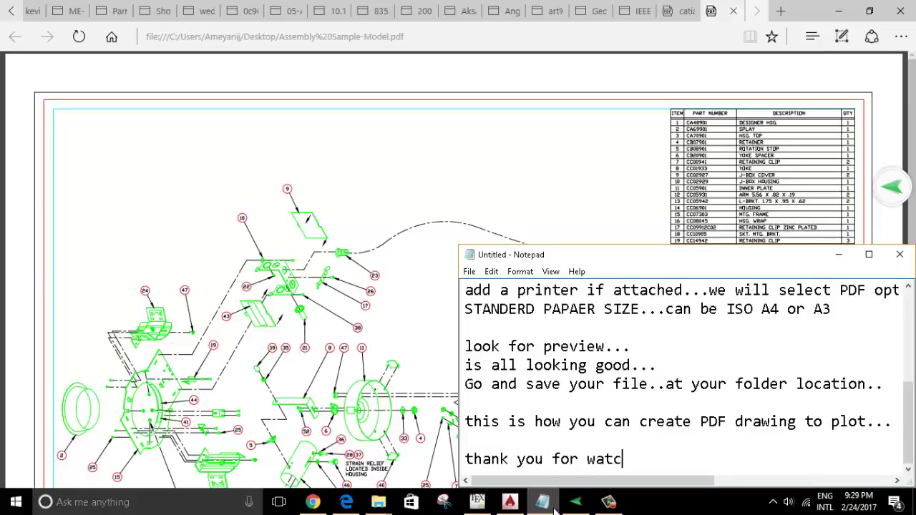
{"action": "type", "text": "hing.."}
{"action": "key", "text": "Return"}
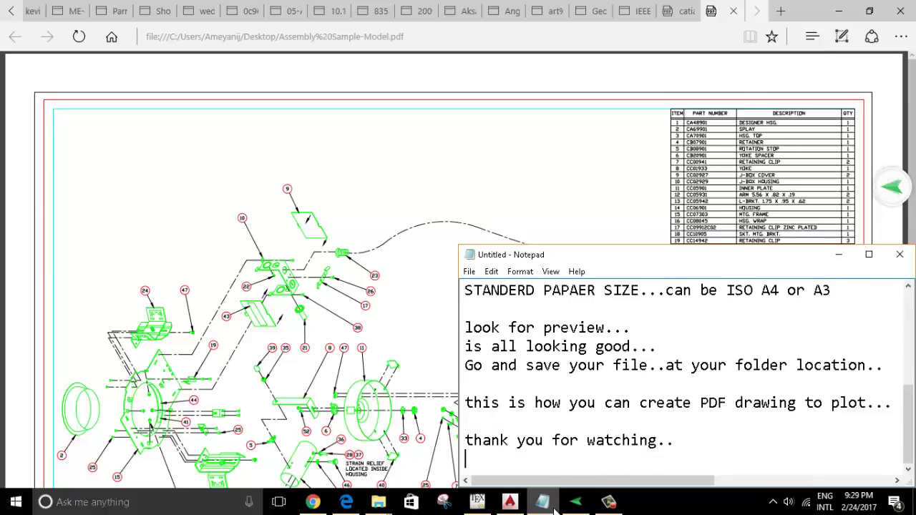
{"action": "key", "text": "Return"}
{"action": "type", "text": "keep"}
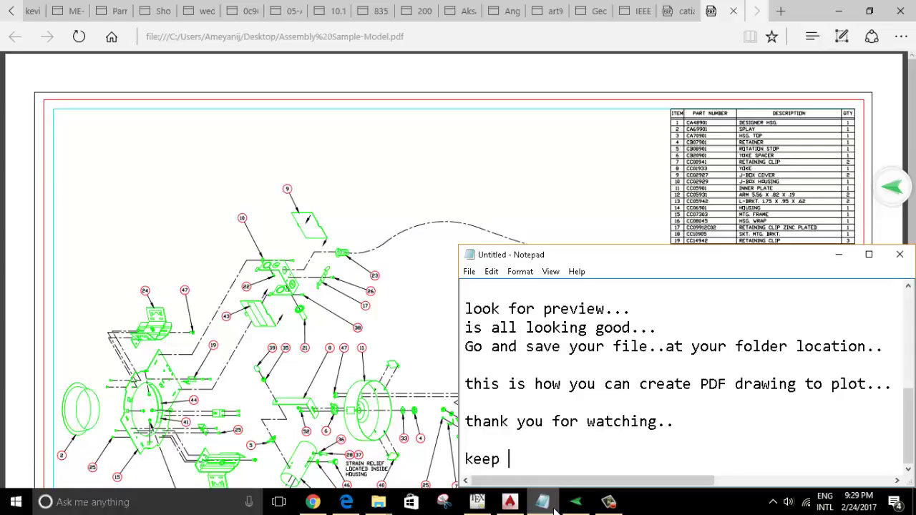
{"action": "type", "text": "folowing"}
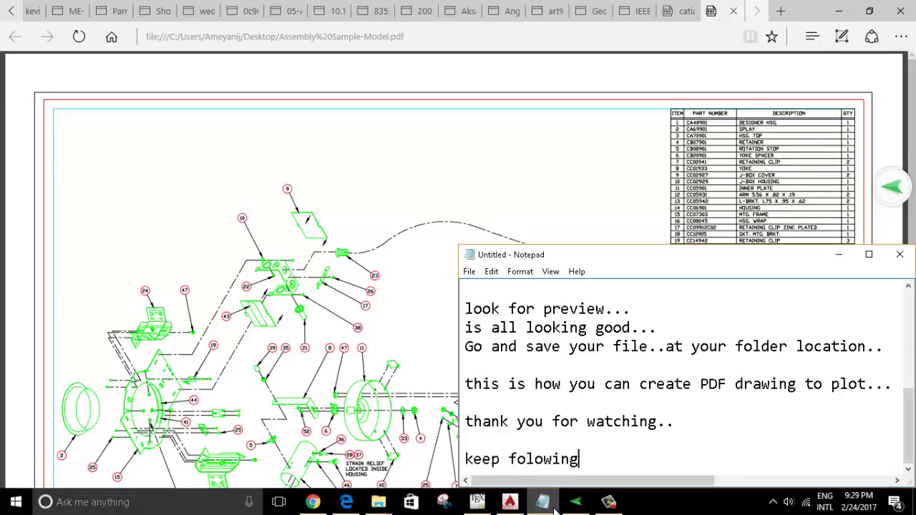
{"action": "type", "text": "l"}
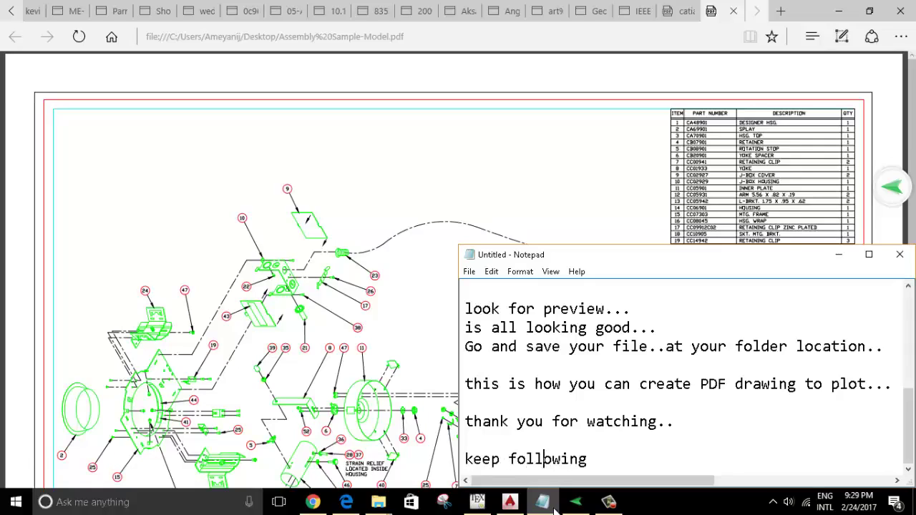
{"action": "type", "text": "...."}
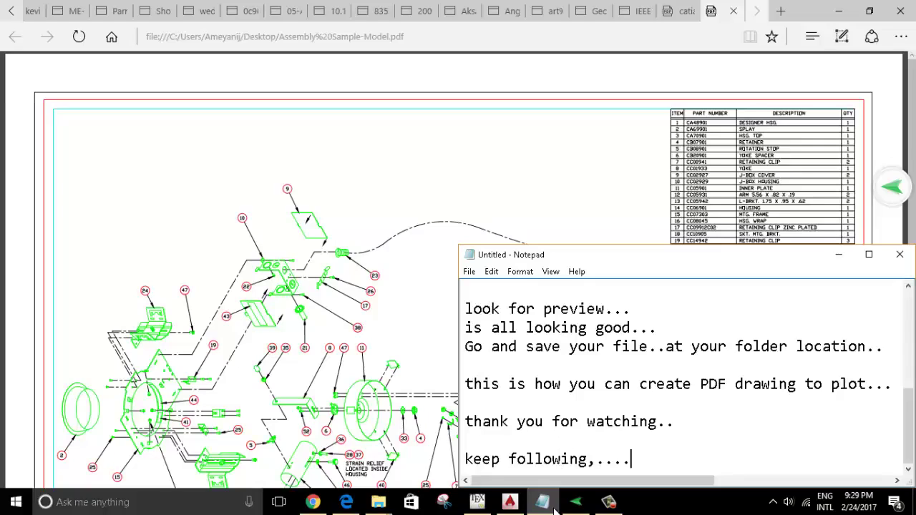